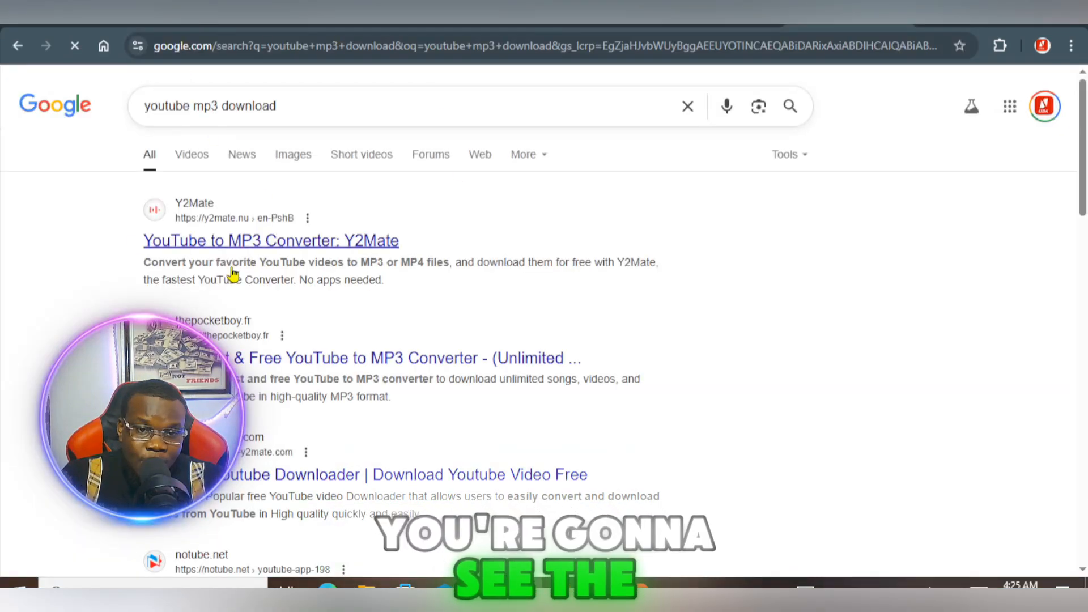
Step: Examine the Google results for "youtube mp3 download" down to the related searches
scroll(368, 355, down, 1)
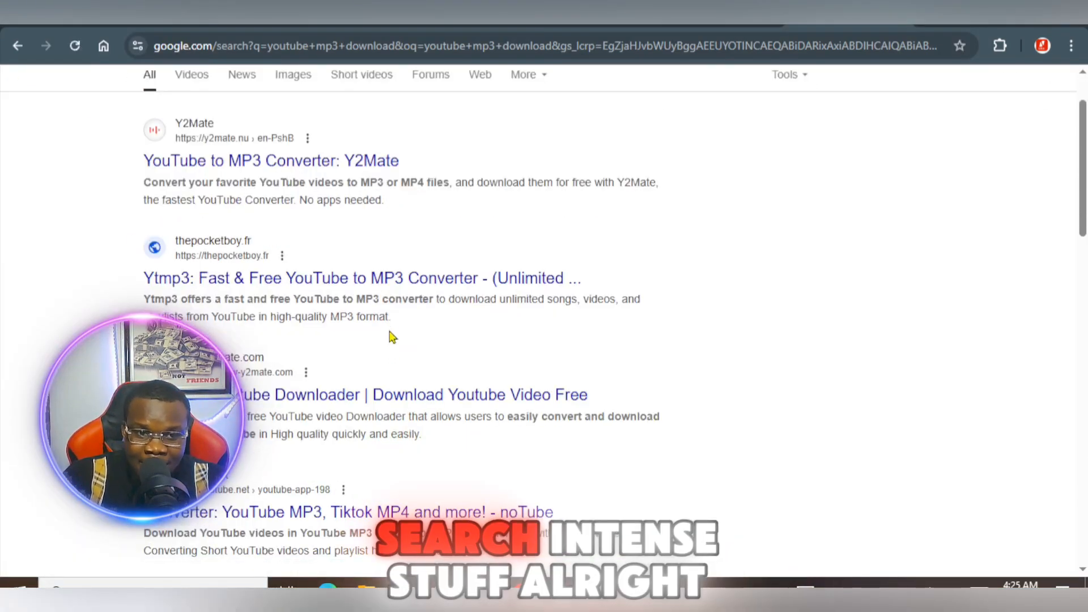
scroll(393, 338, down, 10)
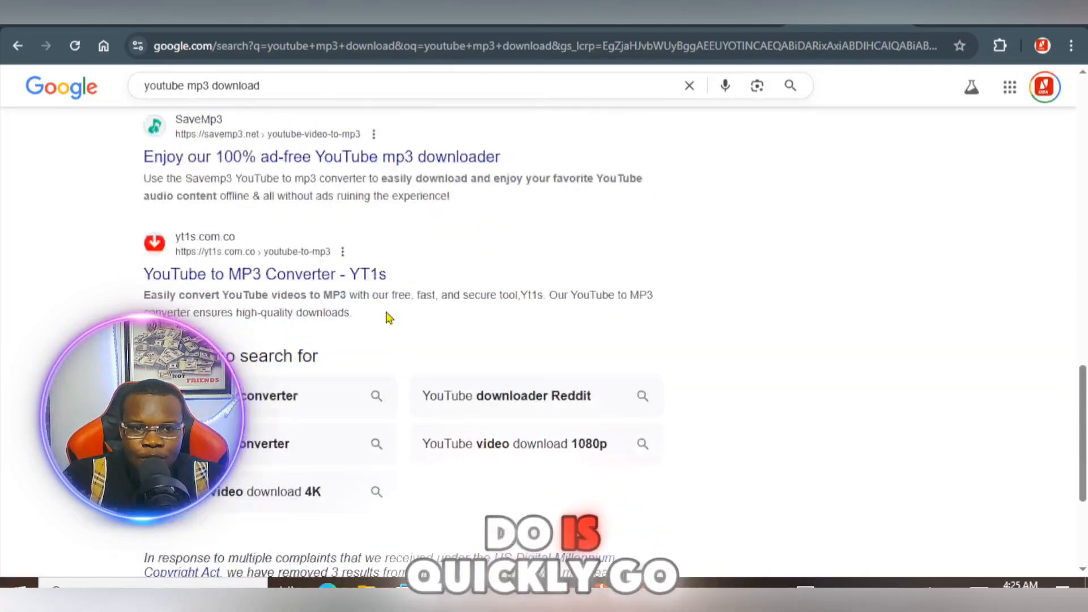
scroll(389, 318, down, 4)
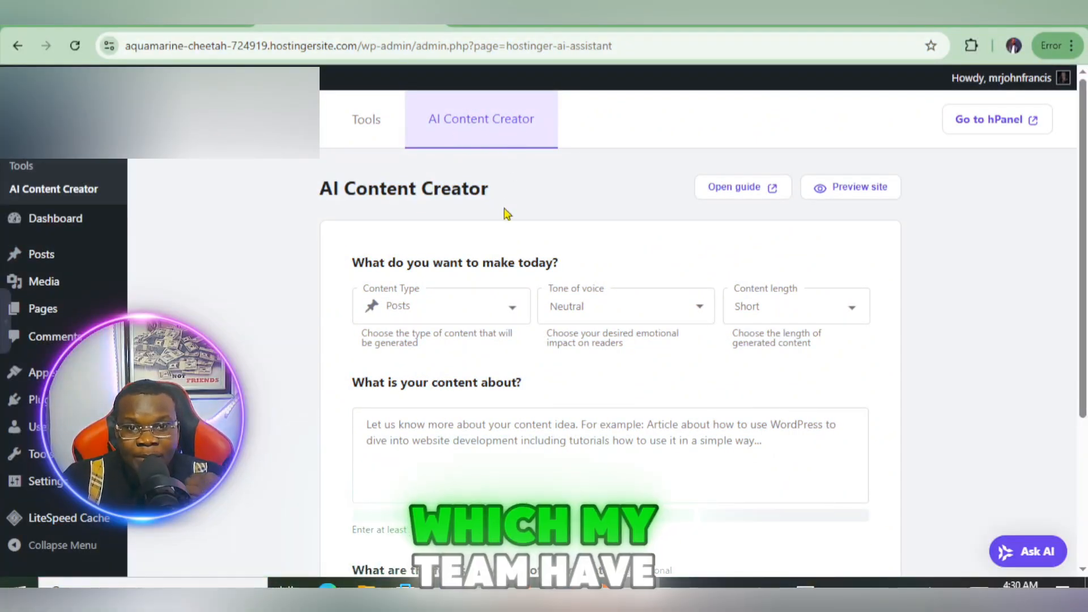
Step: In the AI Content Creator, choose Posts as content type, Neutral as tone of voice and Long as content length
scroll(539, 232, down, 1)
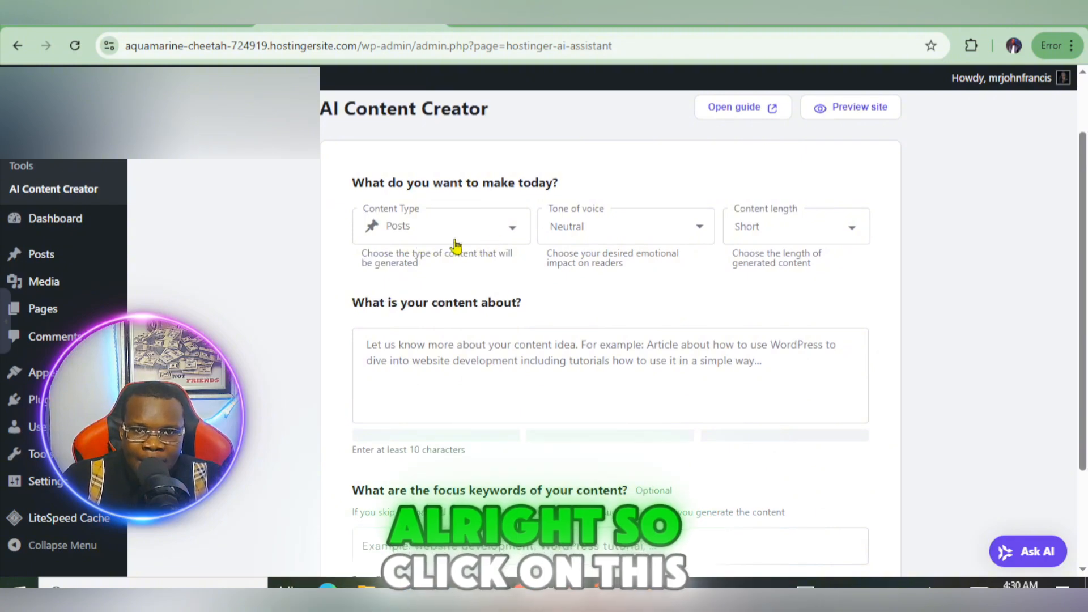
click(502, 235)
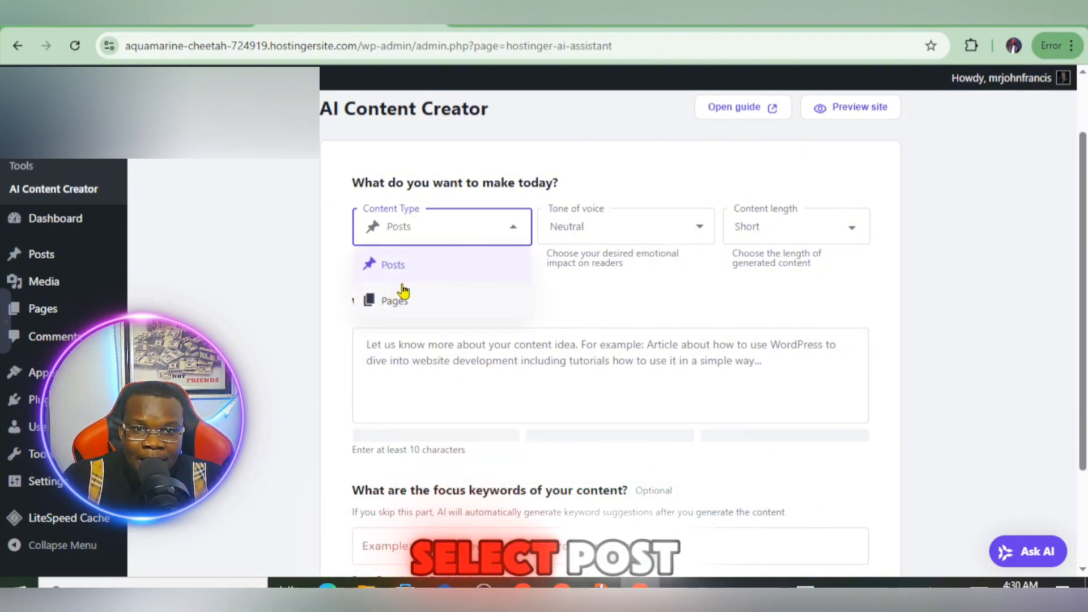
click(601, 308)
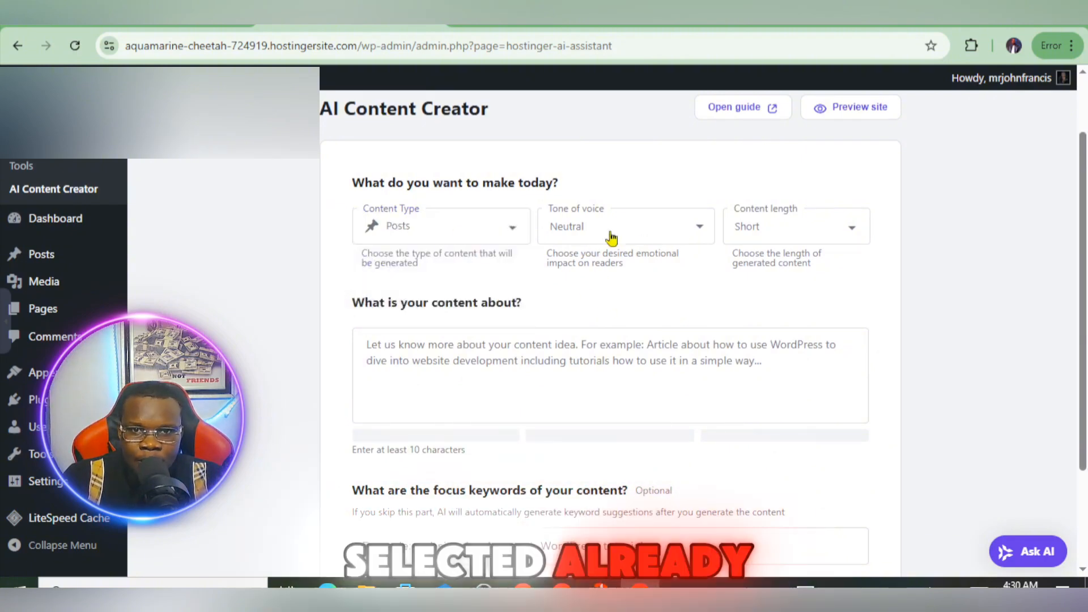
click(646, 236)
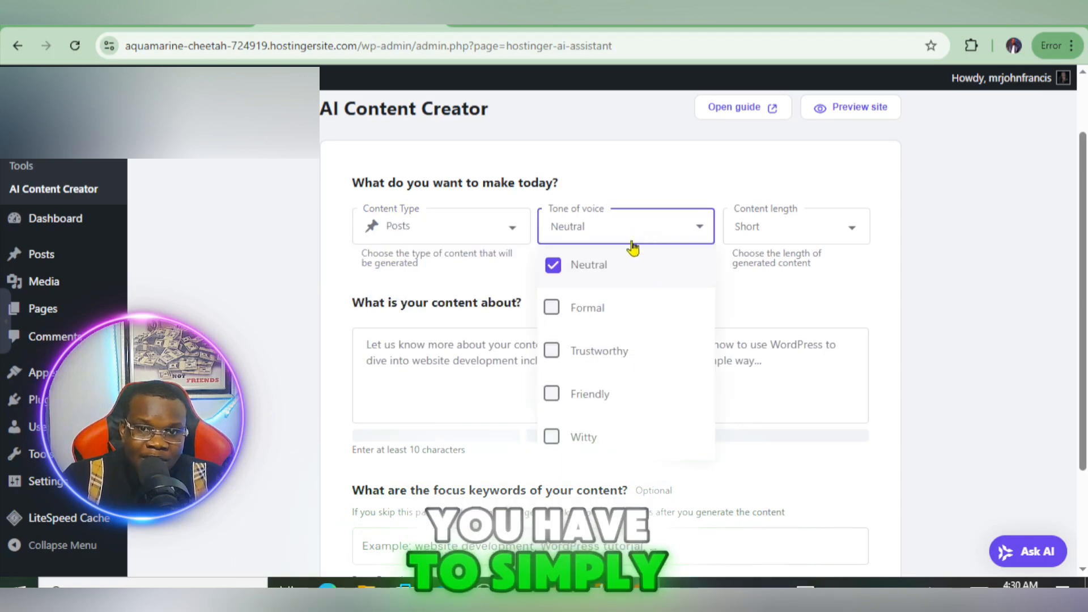
click(843, 317)
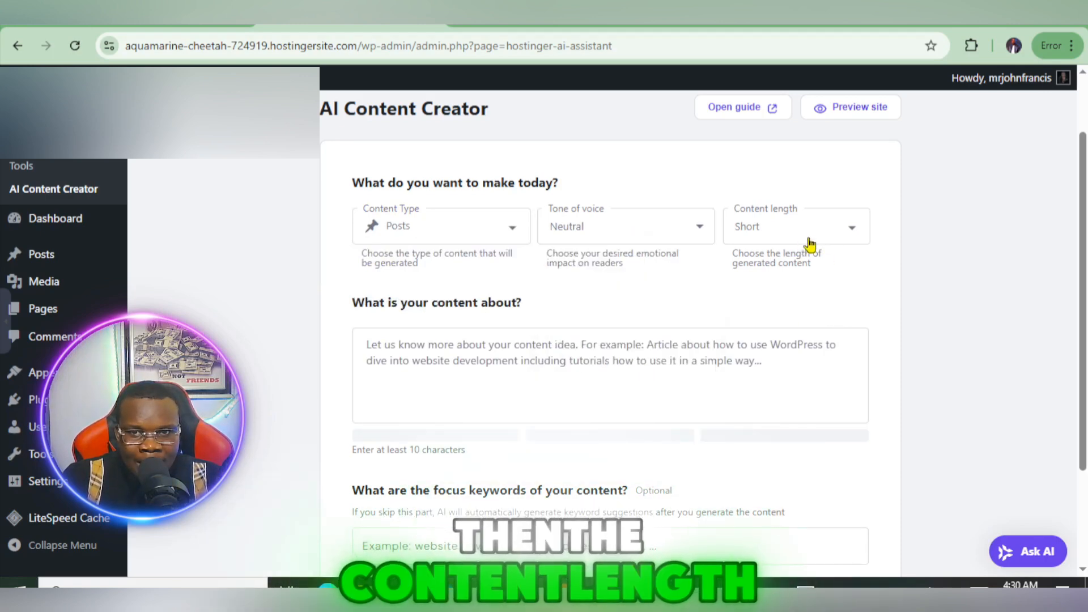
click(836, 236)
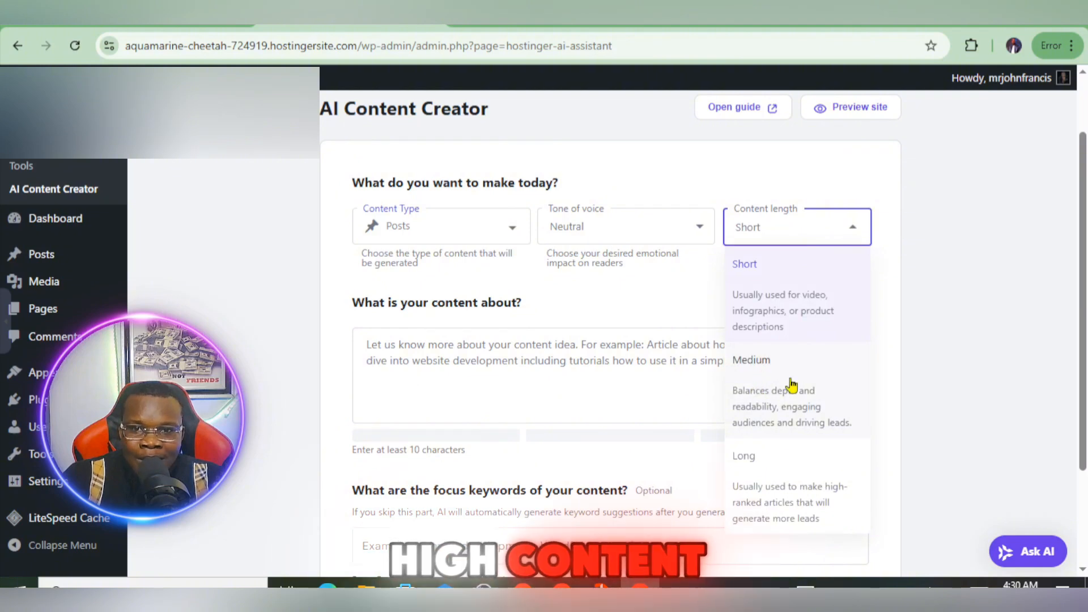
click(801, 470)
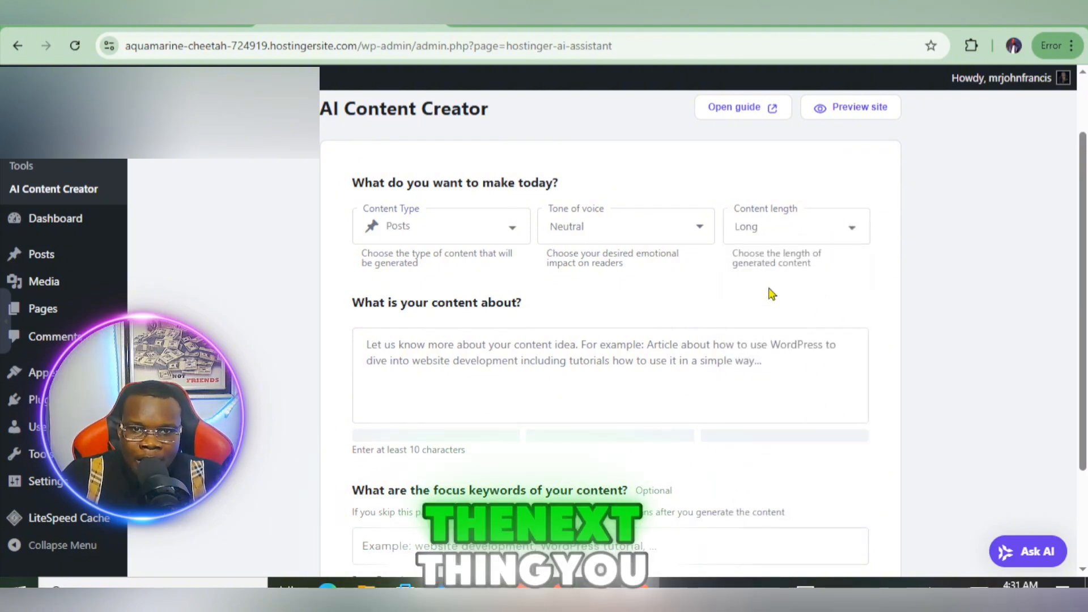
Step: Enter "top 10 youtube mp3 download apps," as the content main idea
scroll(631, 364, down, 2)
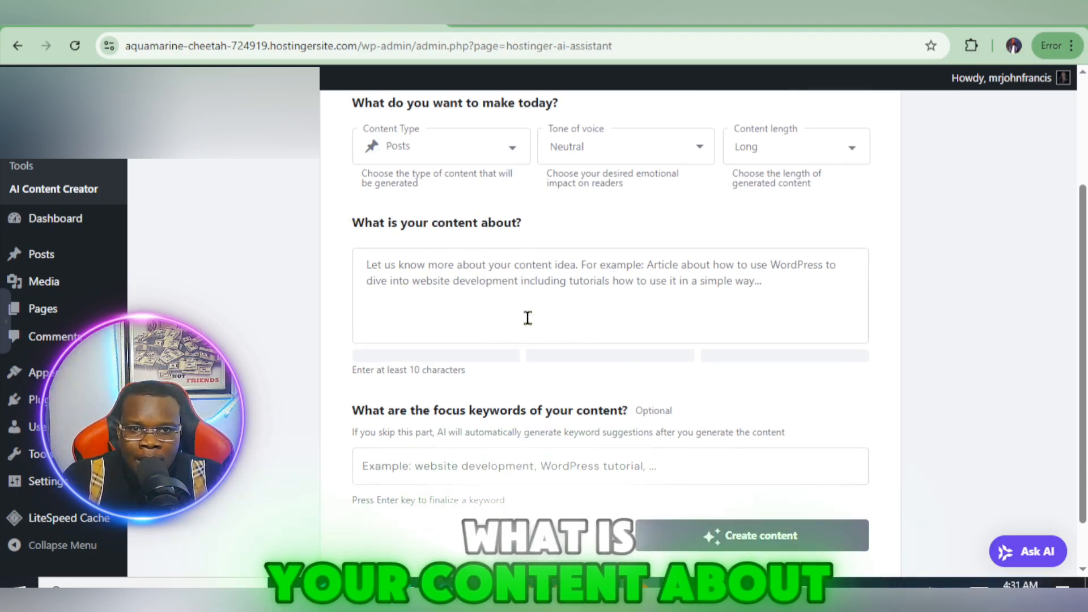
right_click(465, 258)
click(530, 310)
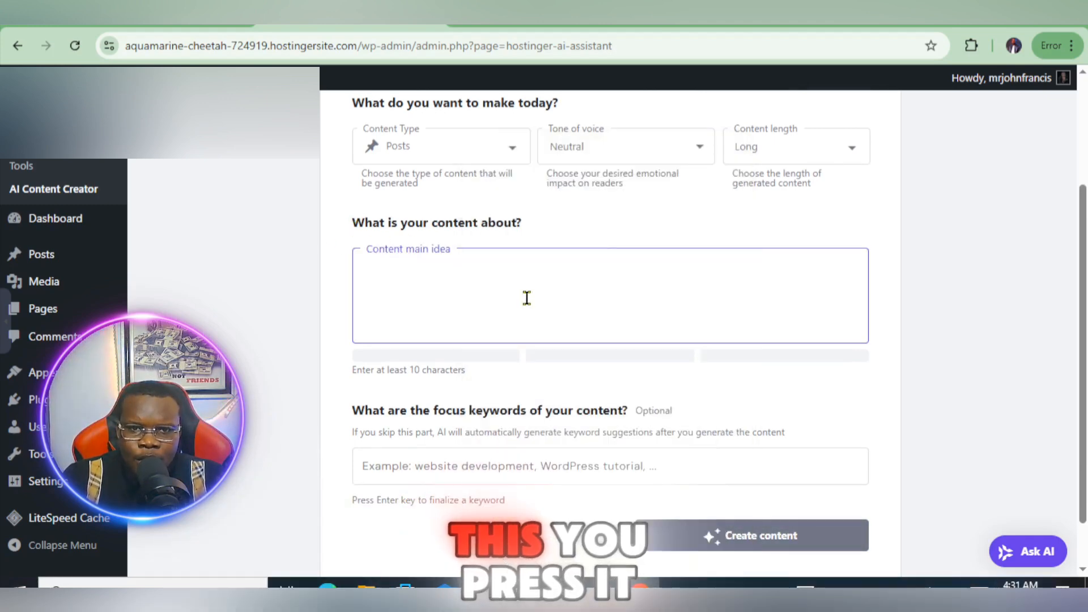
text(youtube mp3 downl)
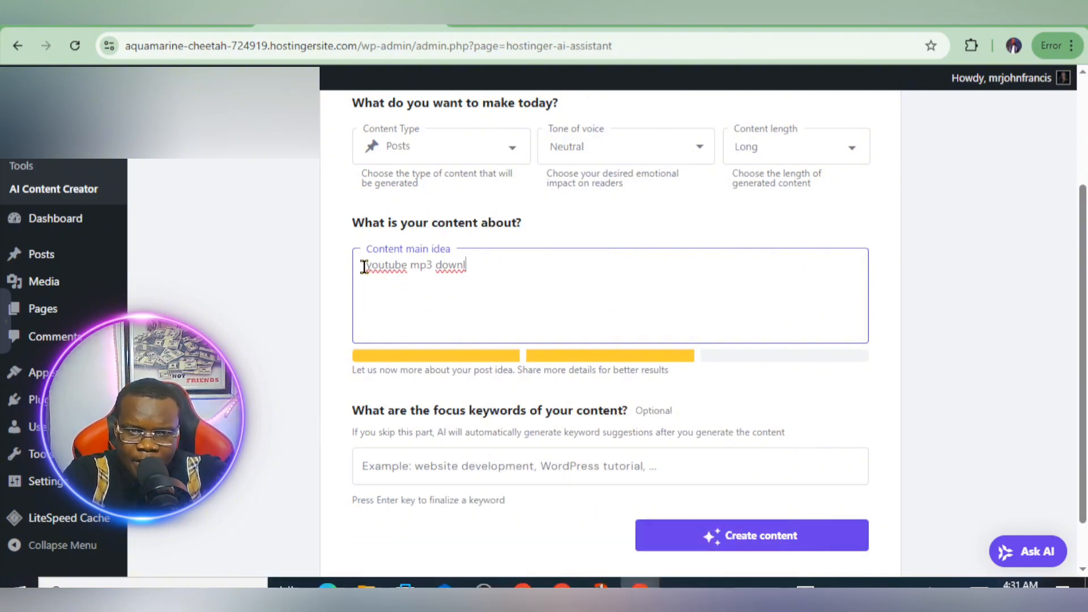
text(t)
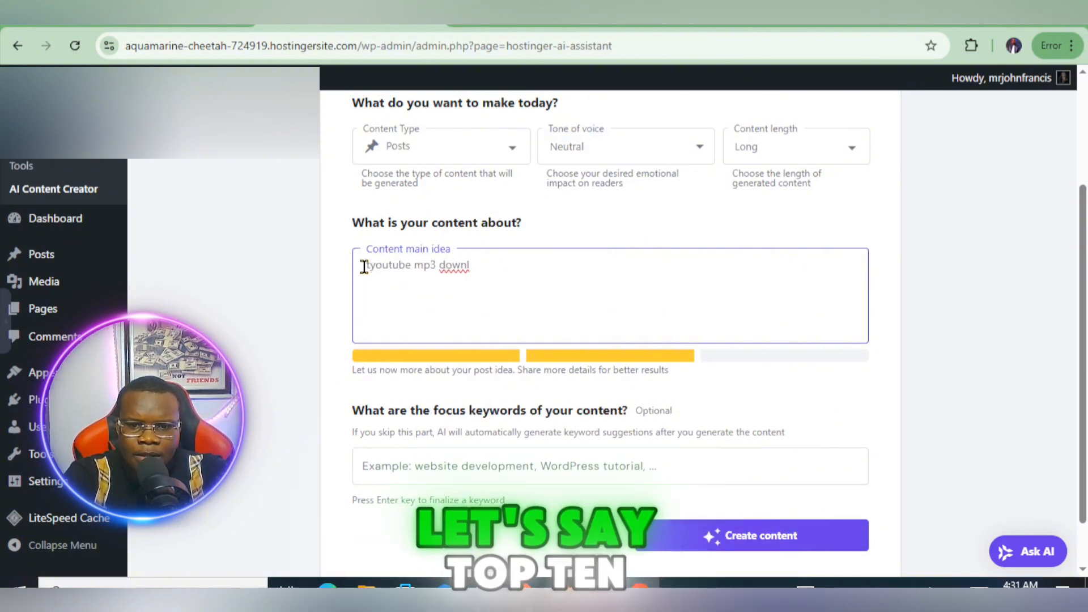
text(op )
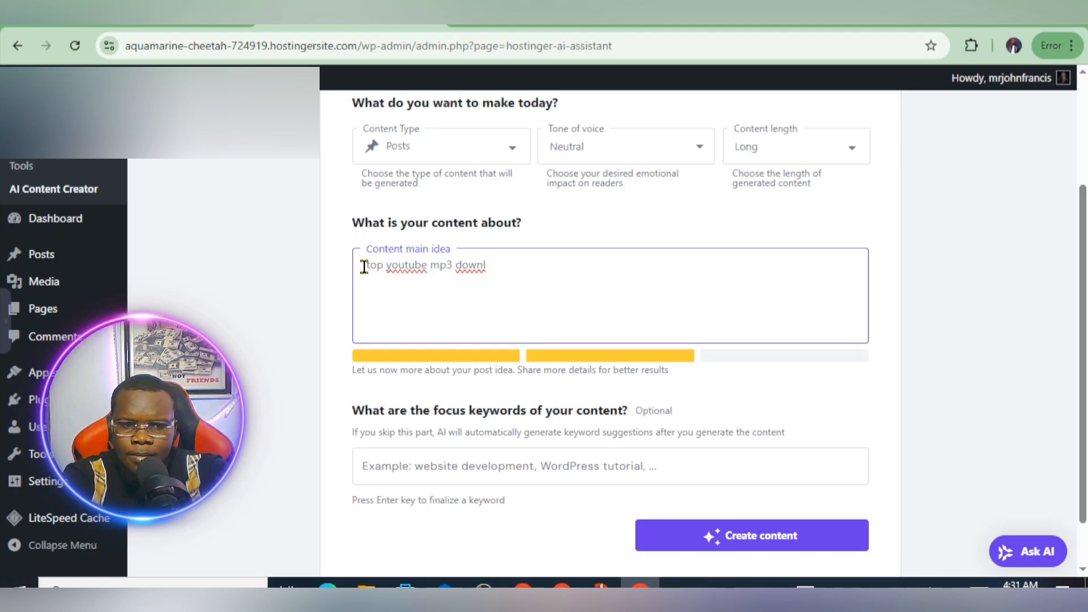
text(10)
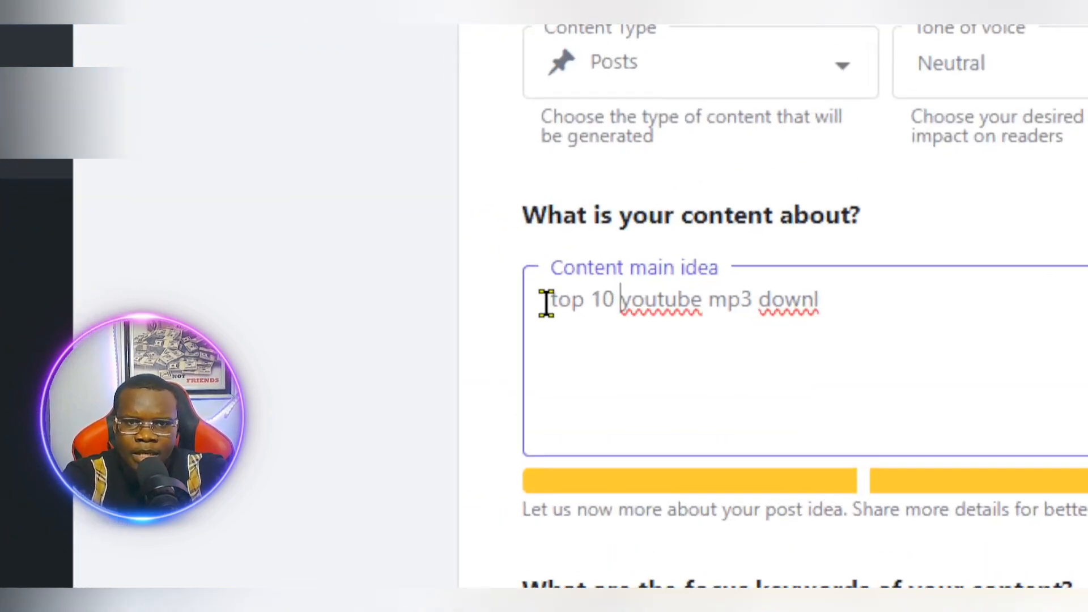
click(845, 291)
text(oad apps)
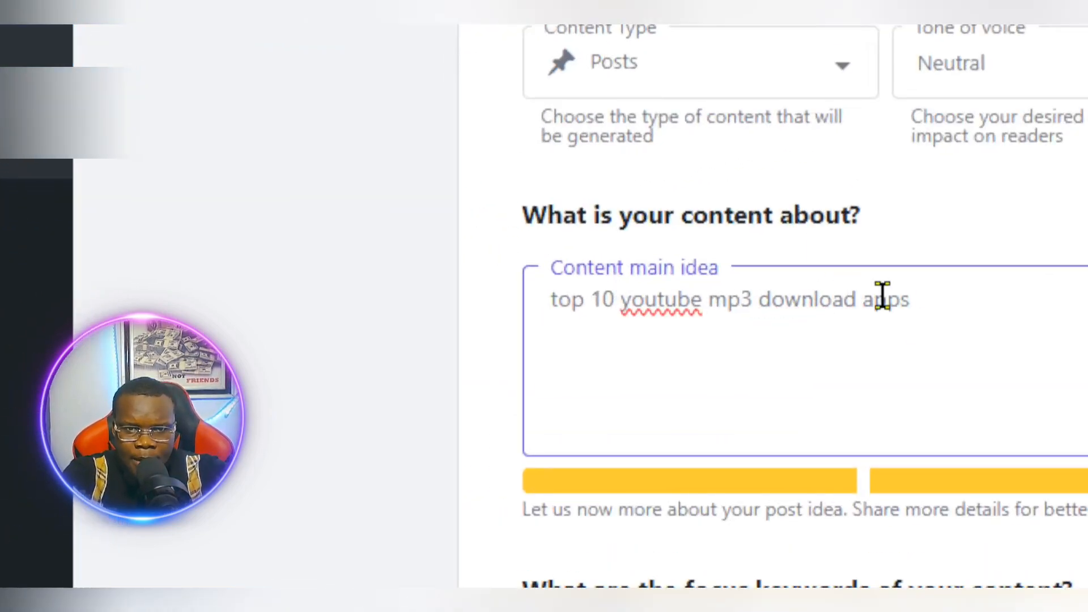
text(,)
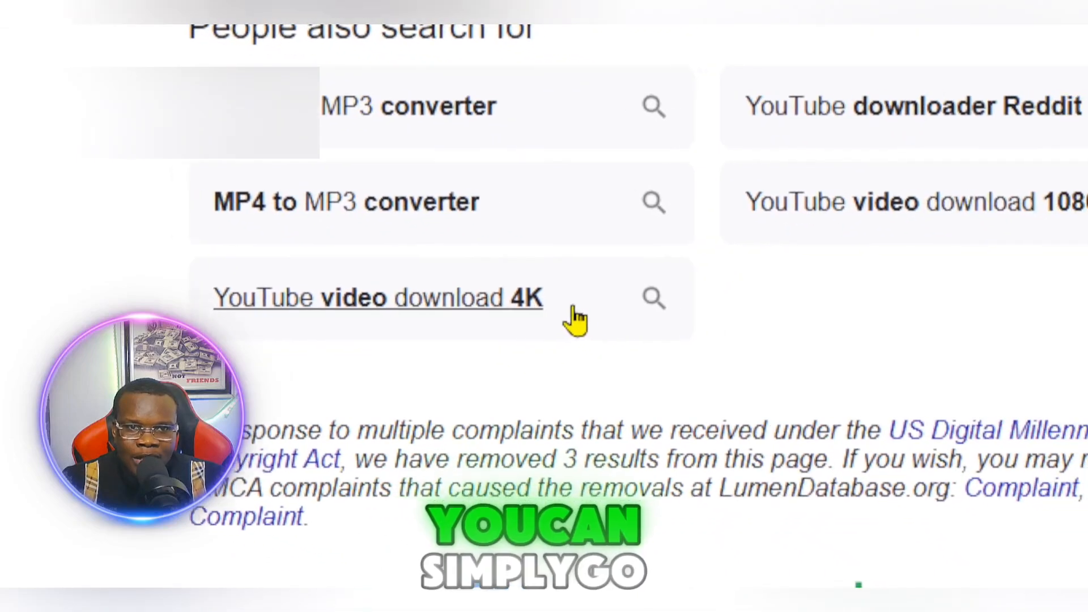
Step: Switch to the Google results, open the related search "Video to MP3 converter" and copy its query text
drag(631, 358, 255, 366)
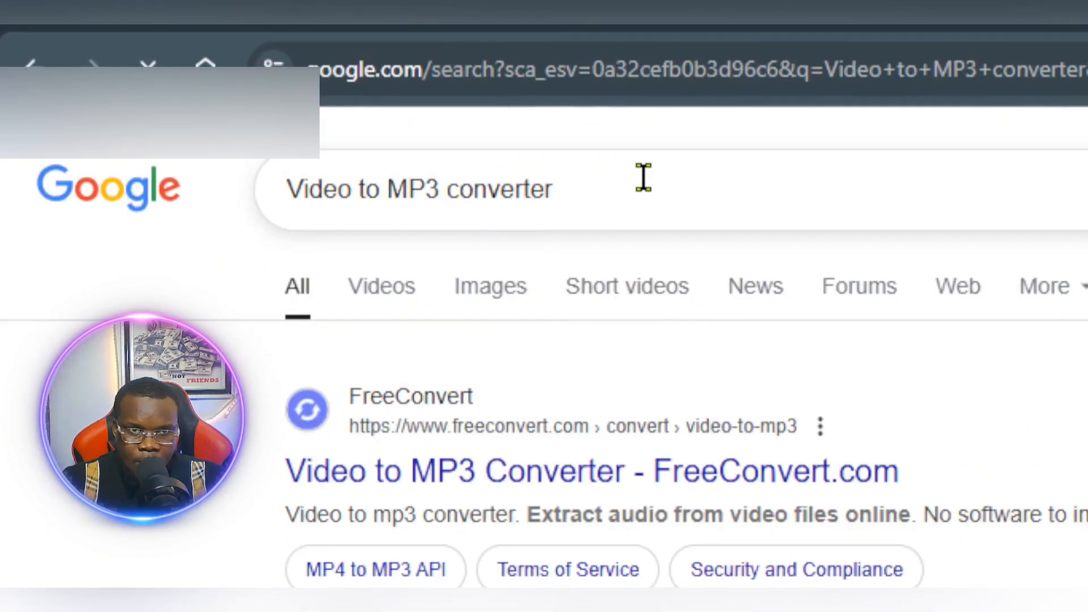
drag(644, 175, 272, 181)
right_click(445, 203)
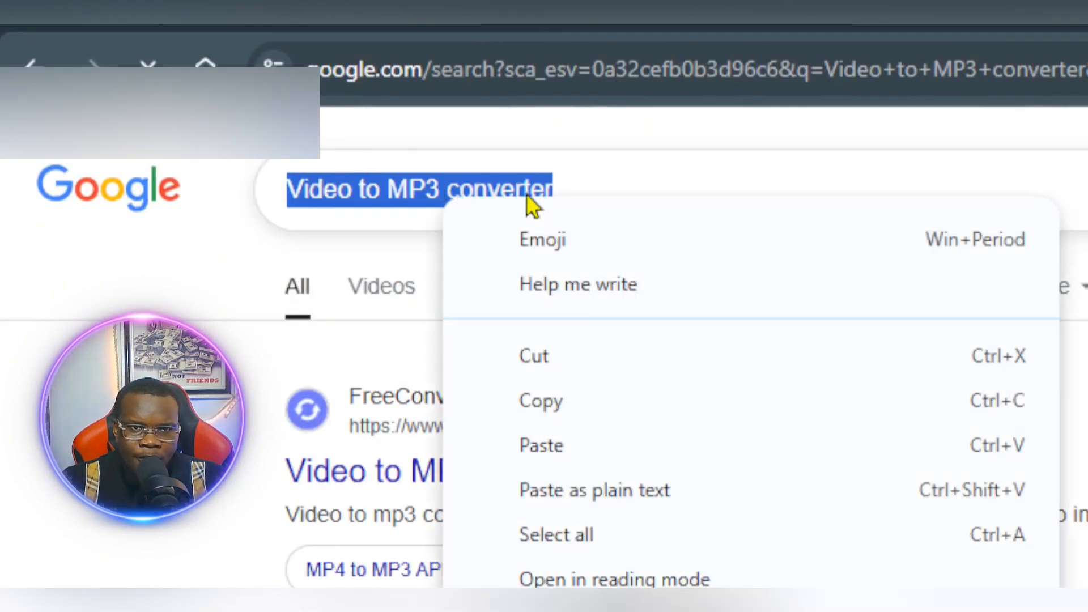
click(586, 413)
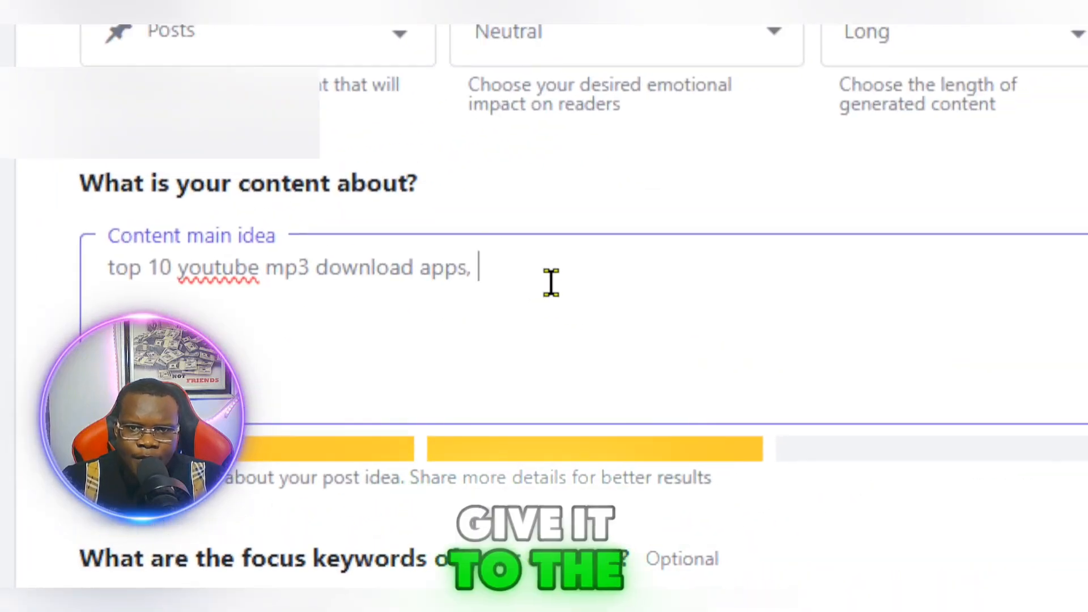
Step: Back in the AI Content Creator, paste the copied phrase after the main idea text and extend it with "app down link"
right_click(551, 282)
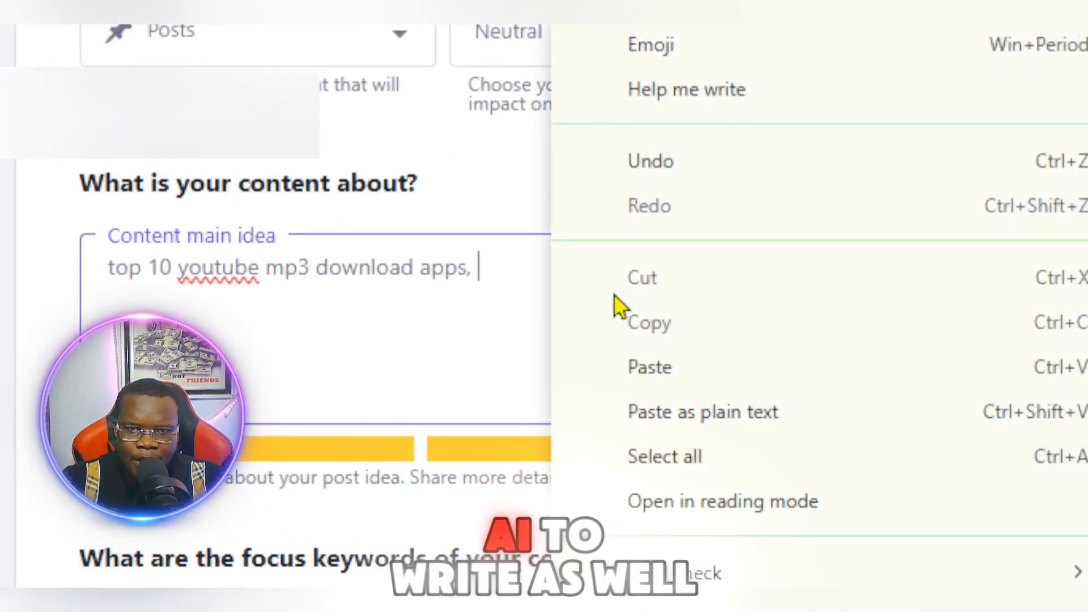
click(705, 369)
text(app)
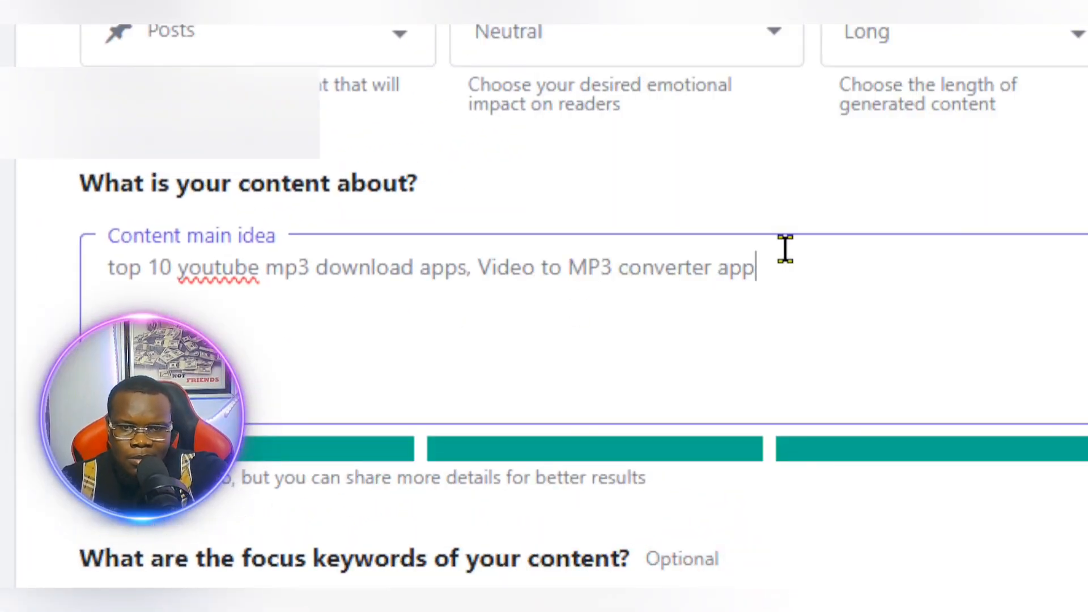
text( dow)
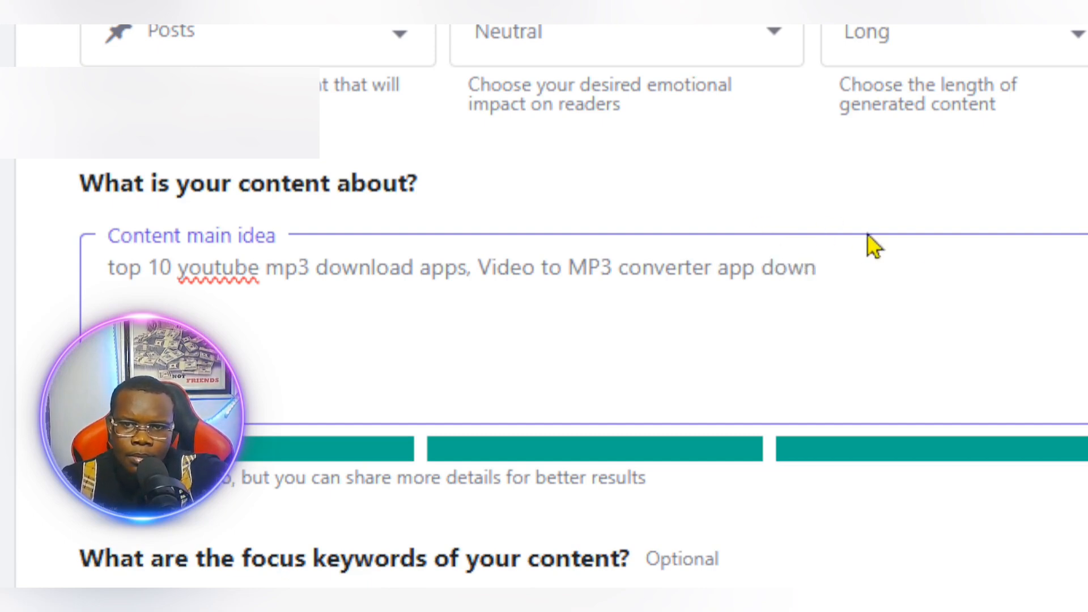
text(n lin)
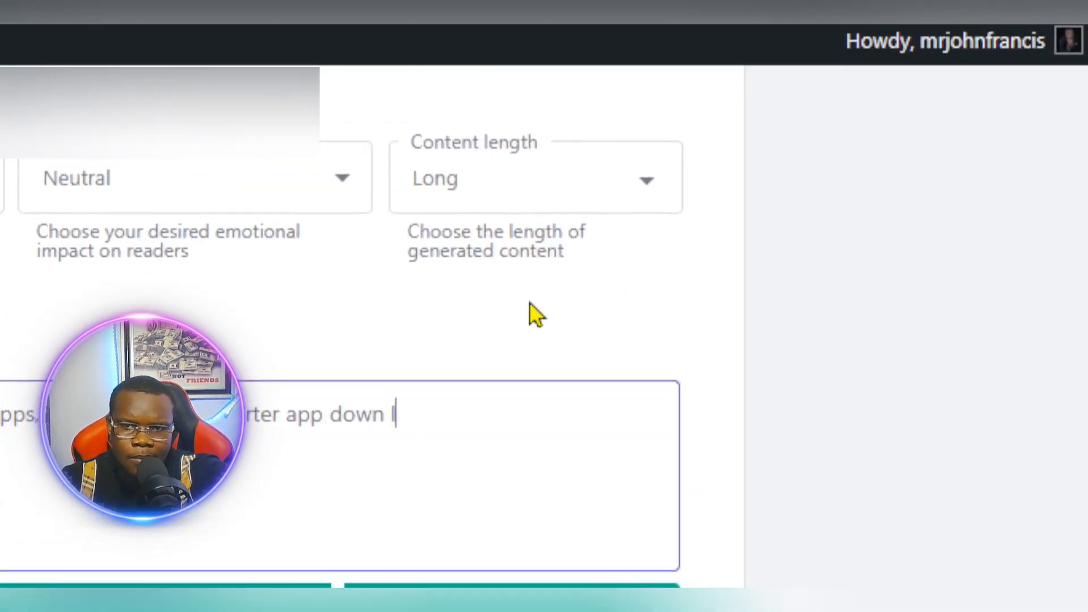
text(k)
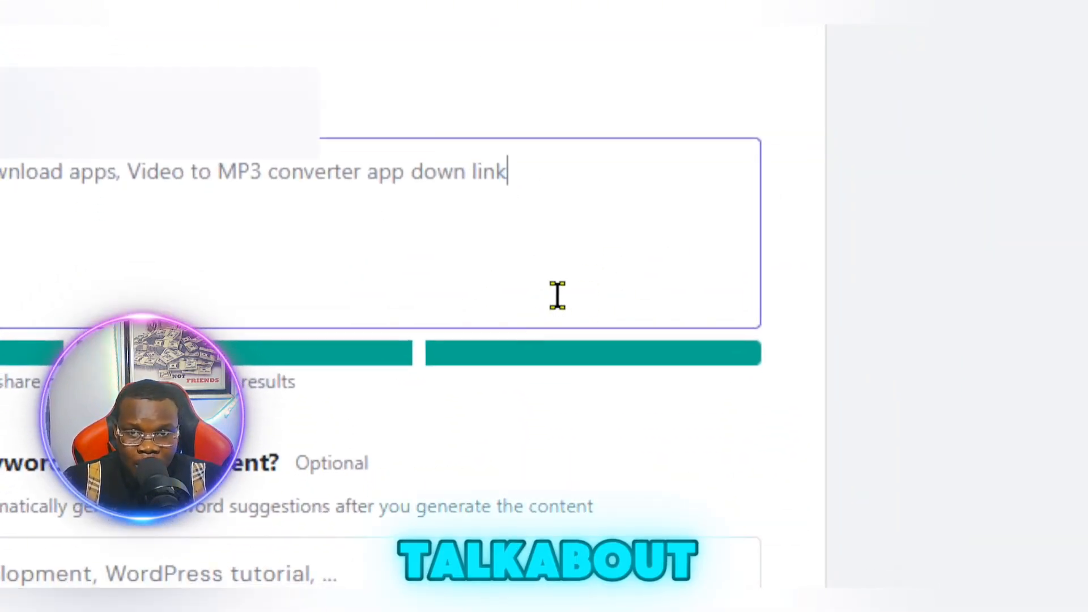
Step: Try to copy the whole main idea text into the optional focus keywords field
drag(607, 151, 0, 163)
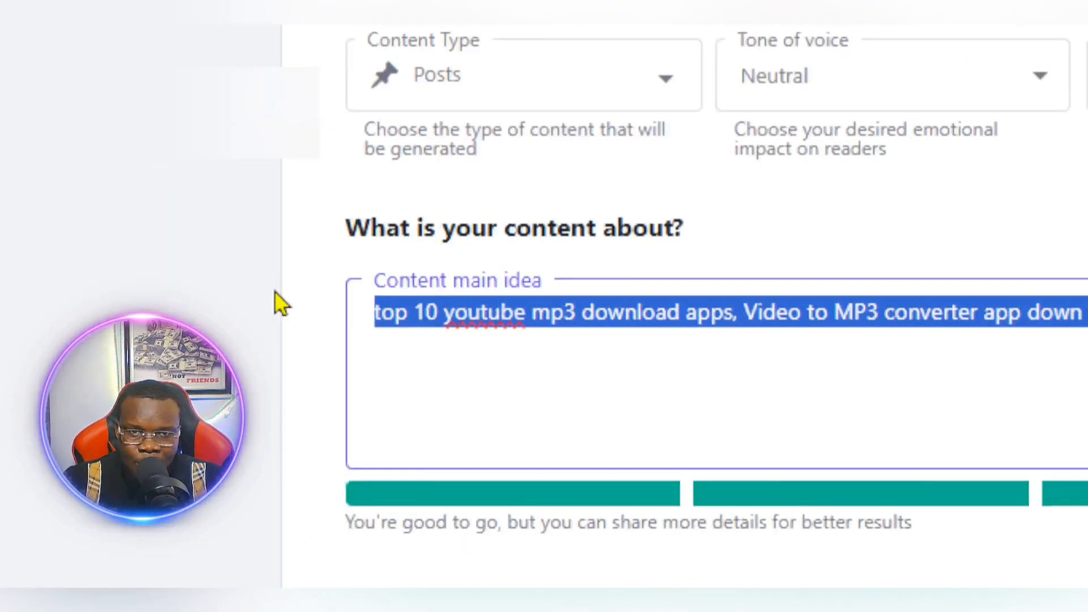
right_click(659, 313)
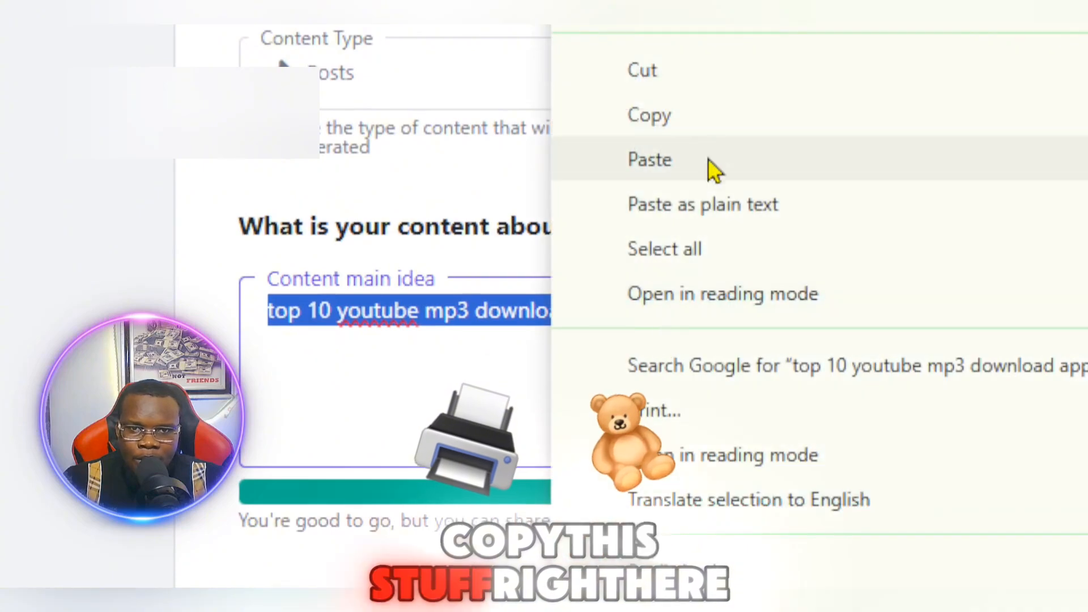
click(718, 135)
click(810, 386)
scroll(810, 387, down, 5)
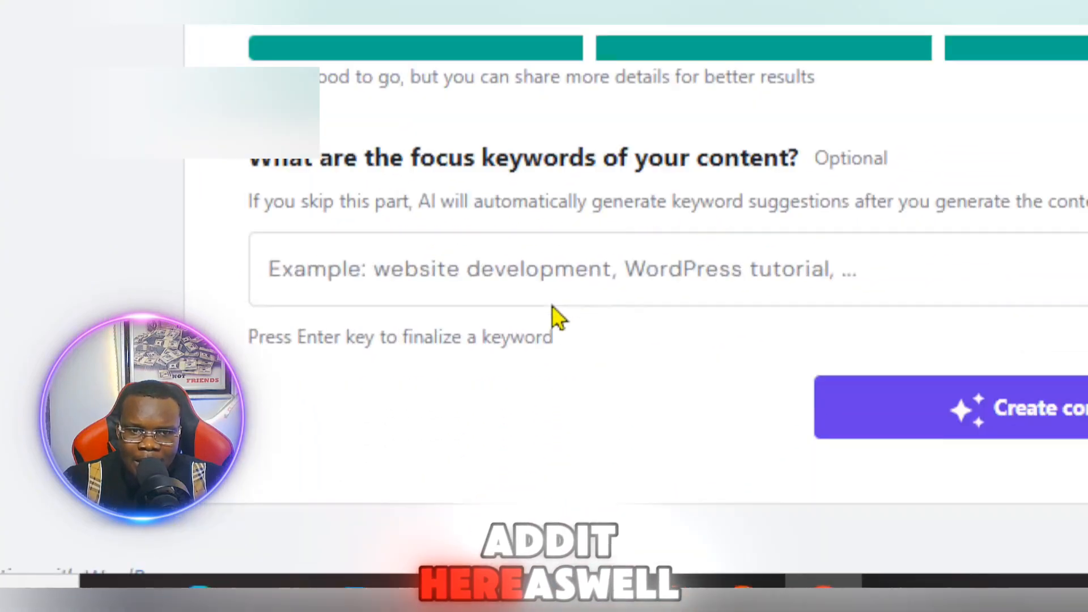
click(534, 231)
right_click(539, 241)
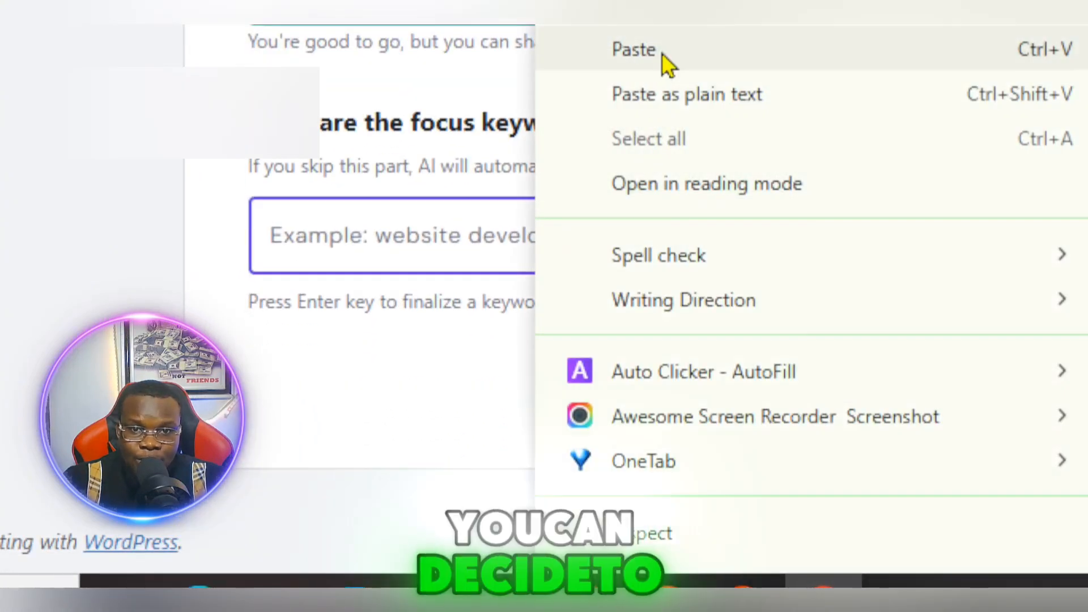
click(663, 54)
Step: Generate the post content and review the suggested keywords, meta description and featured image options
scroll(1051, 91, up, 1)
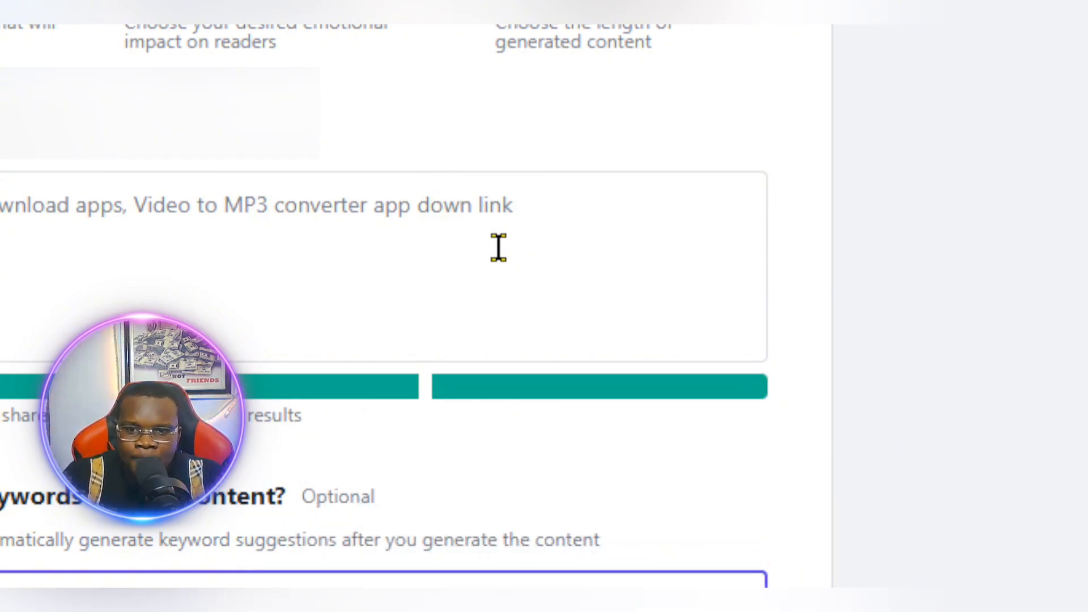
scroll(667, 486, down, 5)
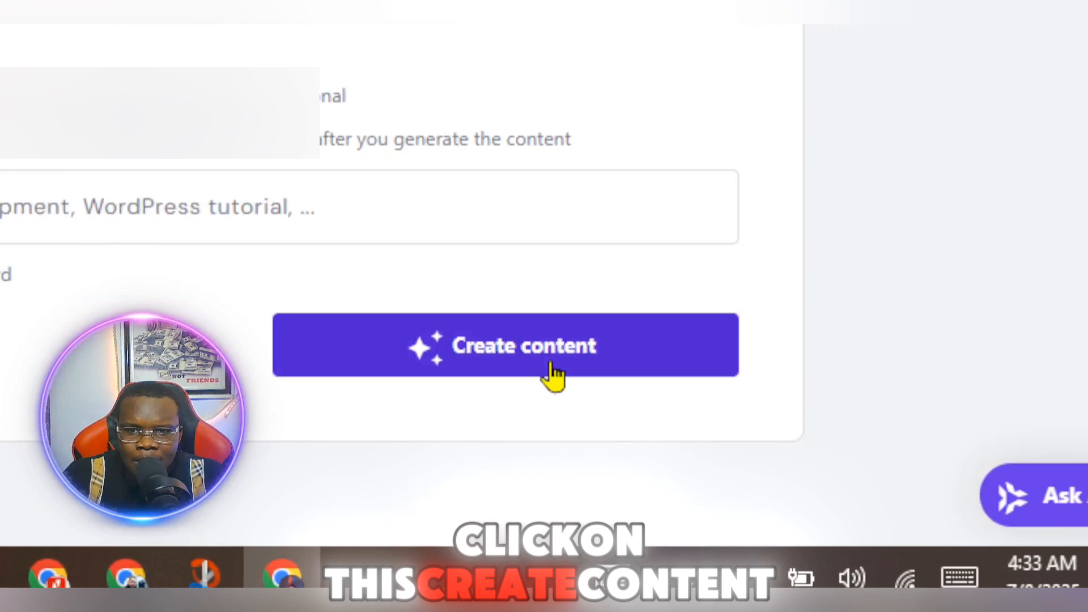
click(550, 363)
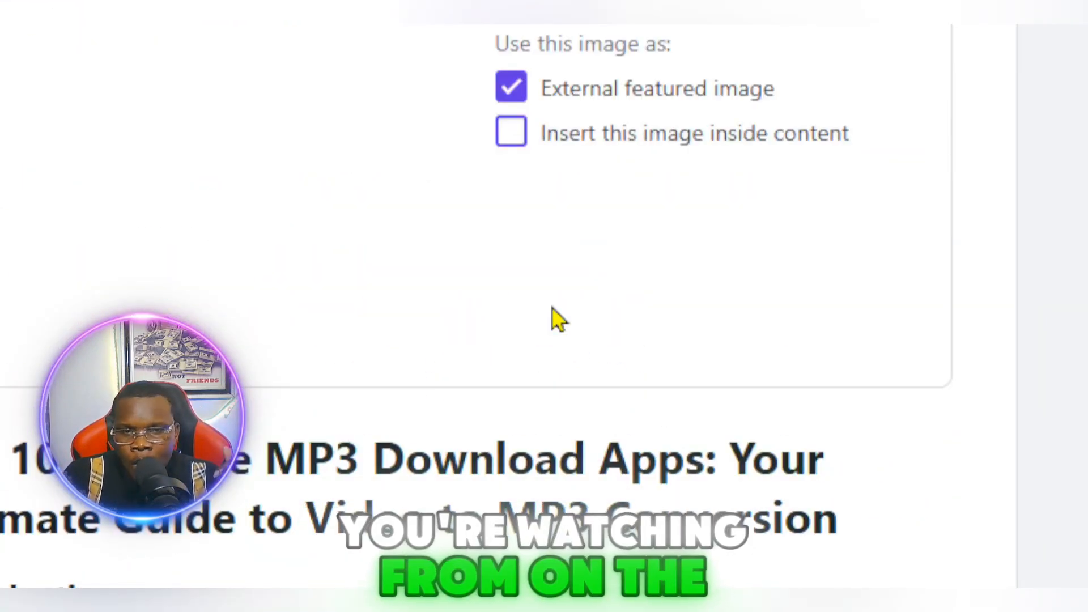
scroll(622, 320, up, 5)
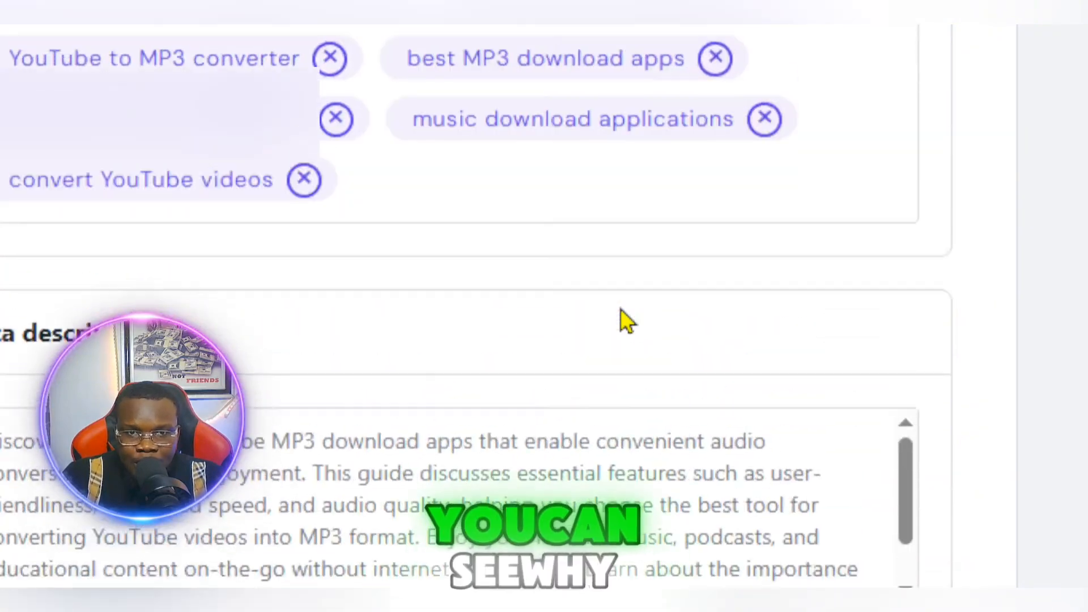
scroll(623, 321, down, 3)
scroll(622, 321, up, 3)
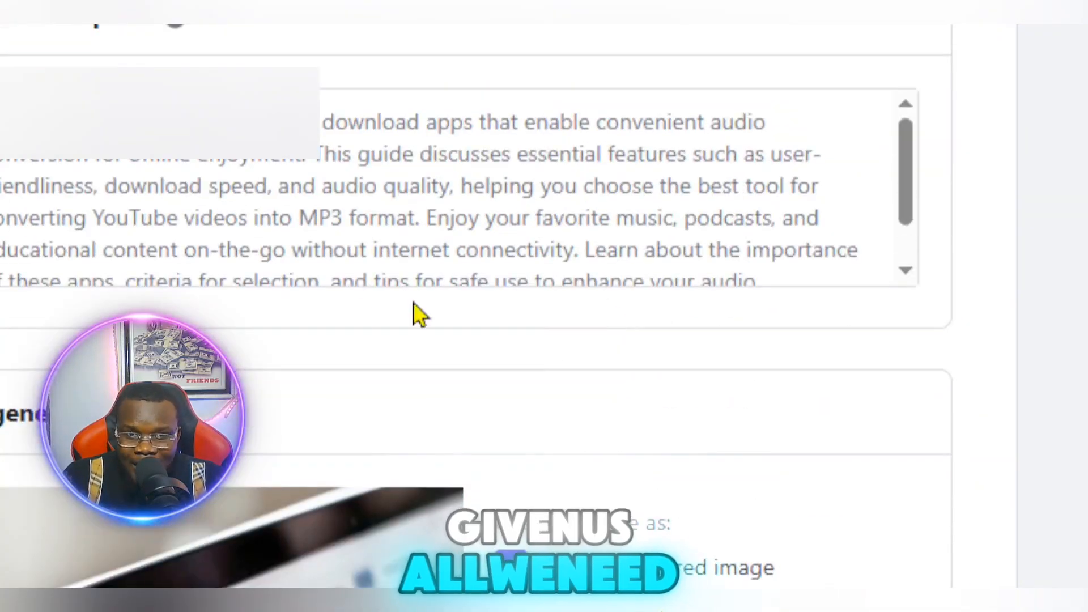
Step: Check the generated keywords, AI-generated image and article text, and open the generated post for editing as a draft
scroll(555, 316, up, 6)
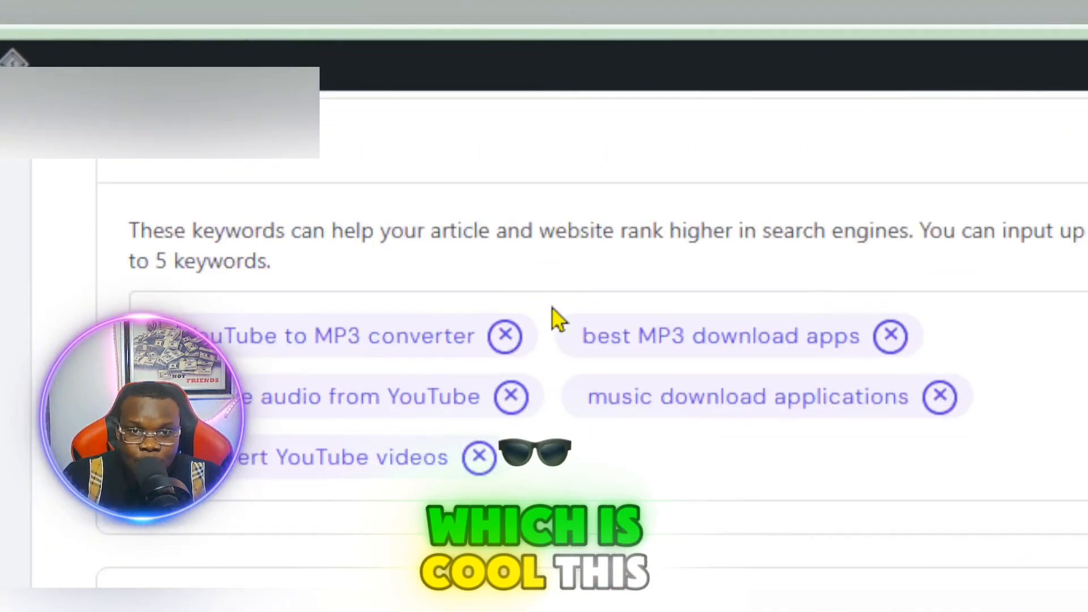
scroll(580, 425, up, 6)
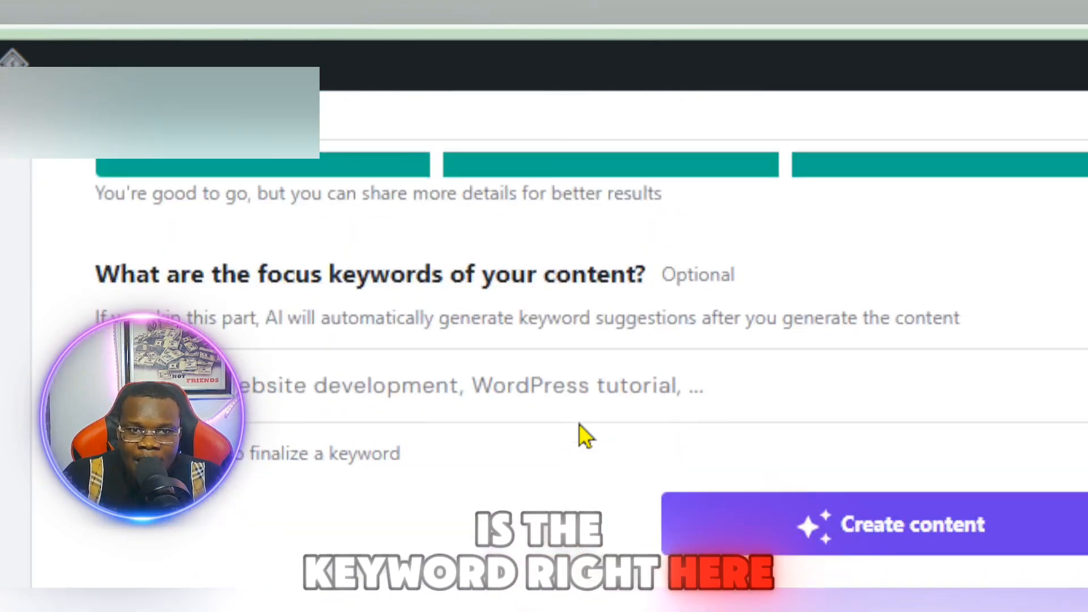
scroll(580, 289, down, 10)
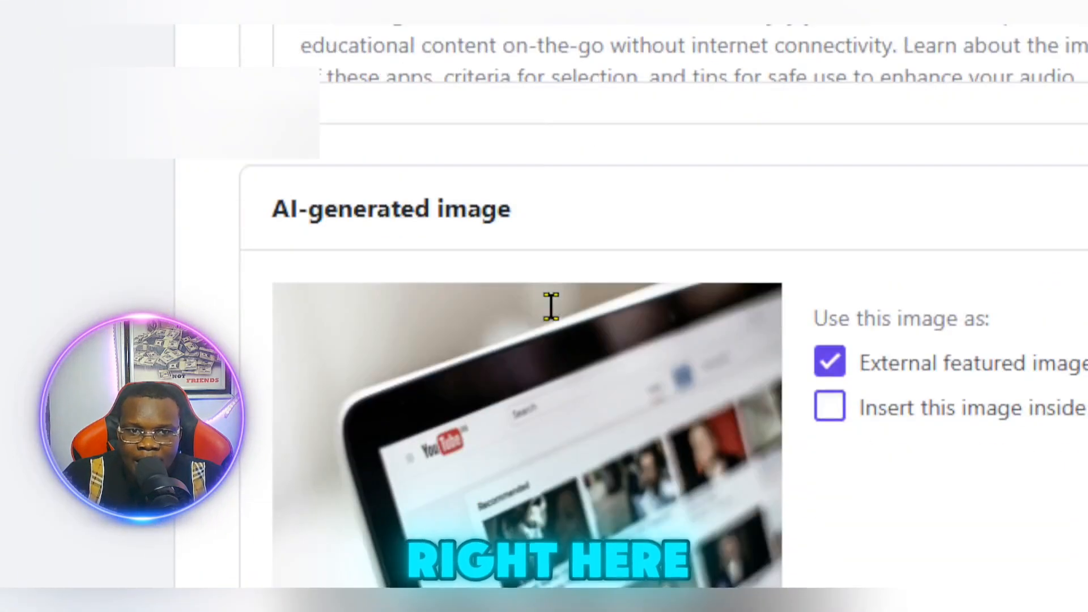
scroll(551, 274, down, 5)
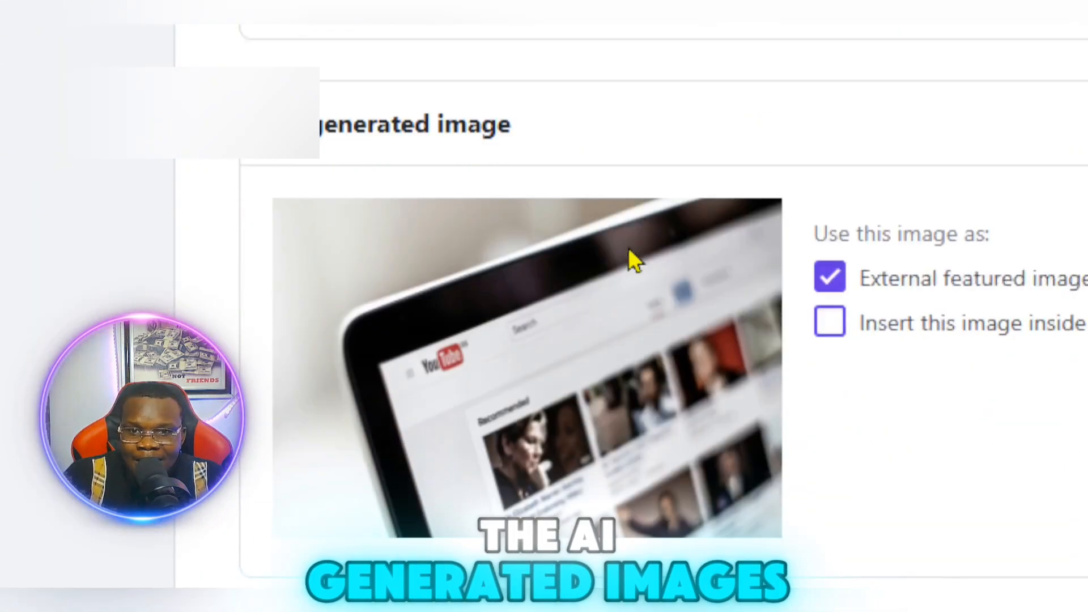
scroll(624, 272, down, 15)
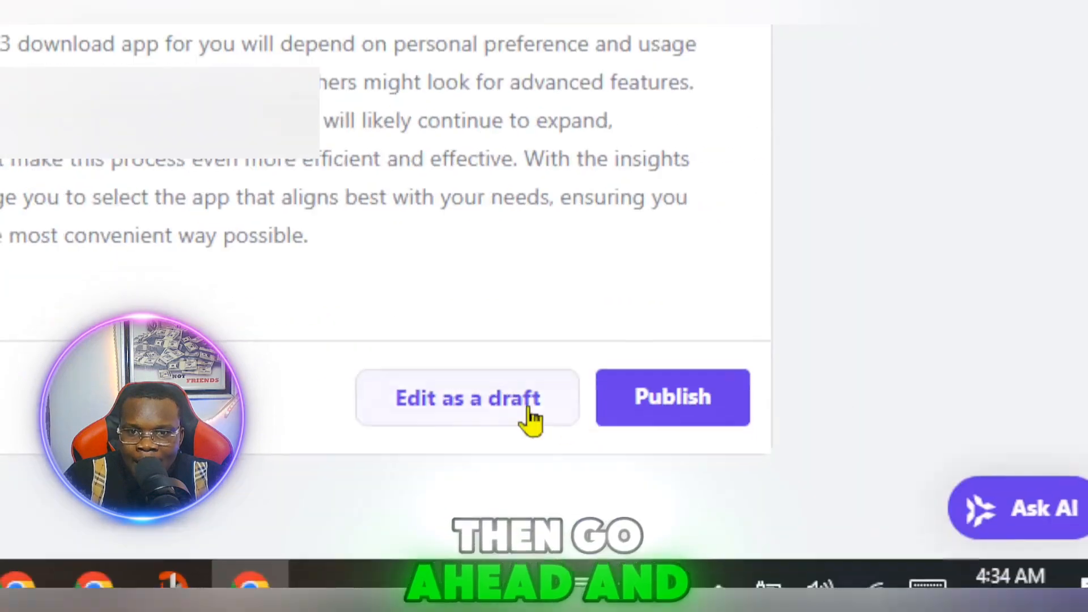
click(498, 400)
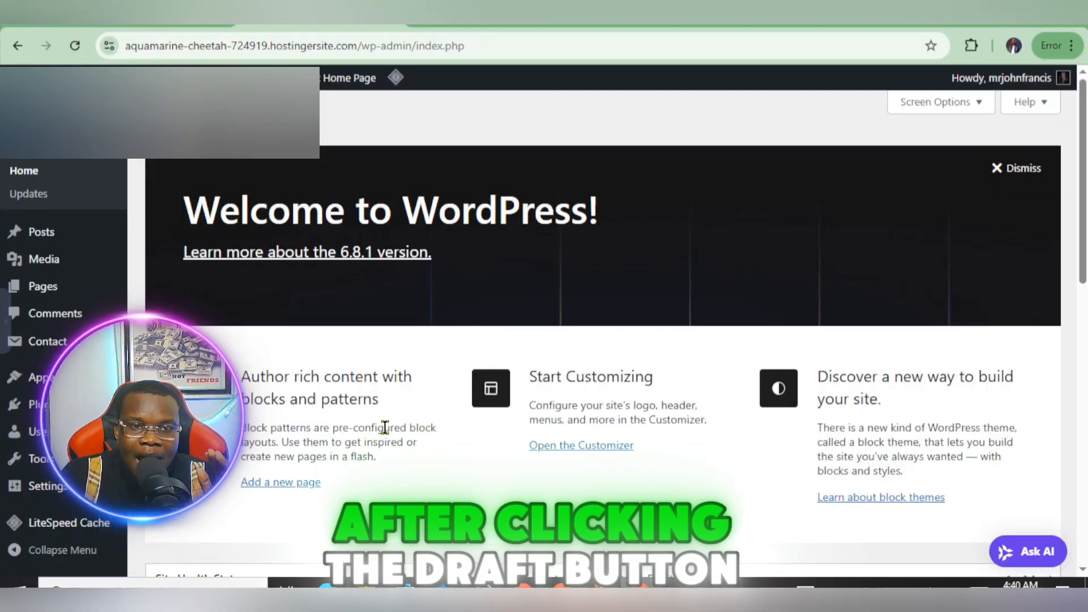
Step: Open the page for adding plugins and search the plugin directory for "instant"
mouse_move(68, 405)
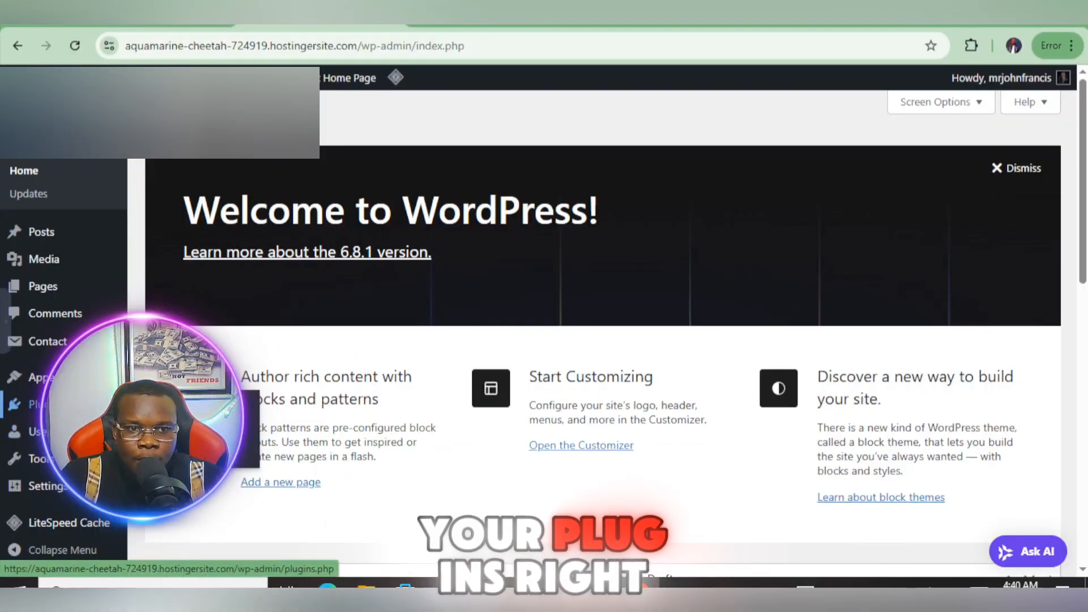
click(170, 424)
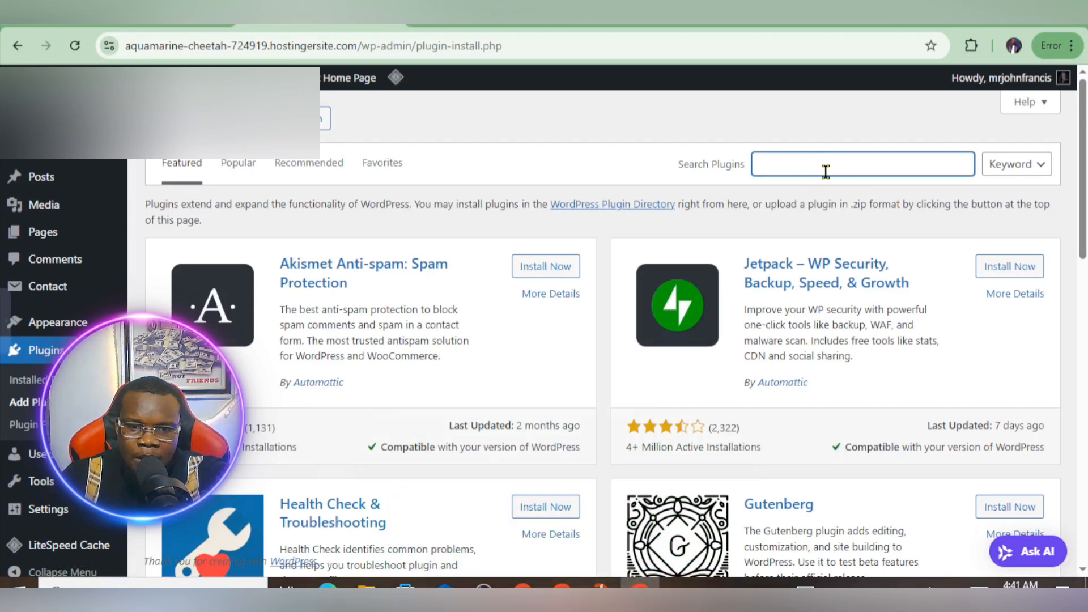
text(in)
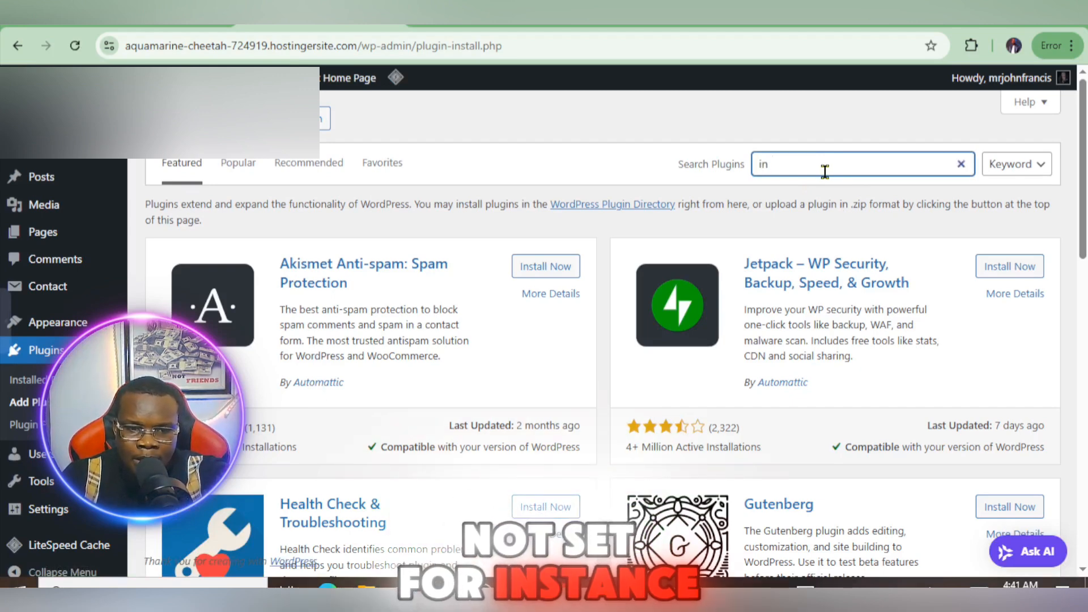
text(stant)
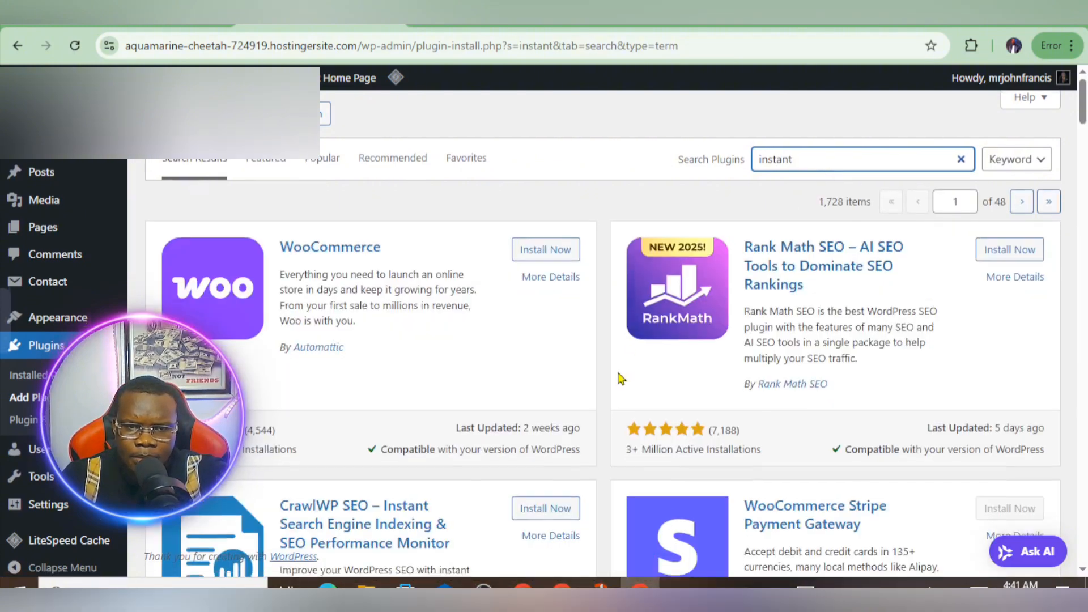
Step: Find the plugin "Instant Images – One-click Image Uploads from Unsplash, Openverse, Pixabay, Pexels, and Giphy" in the results and install it
scroll(618, 374, down, 2)
scroll(618, 370, up, 1)
scroll(621, 369, down, 2)
scroll(627, 358, down, 8)
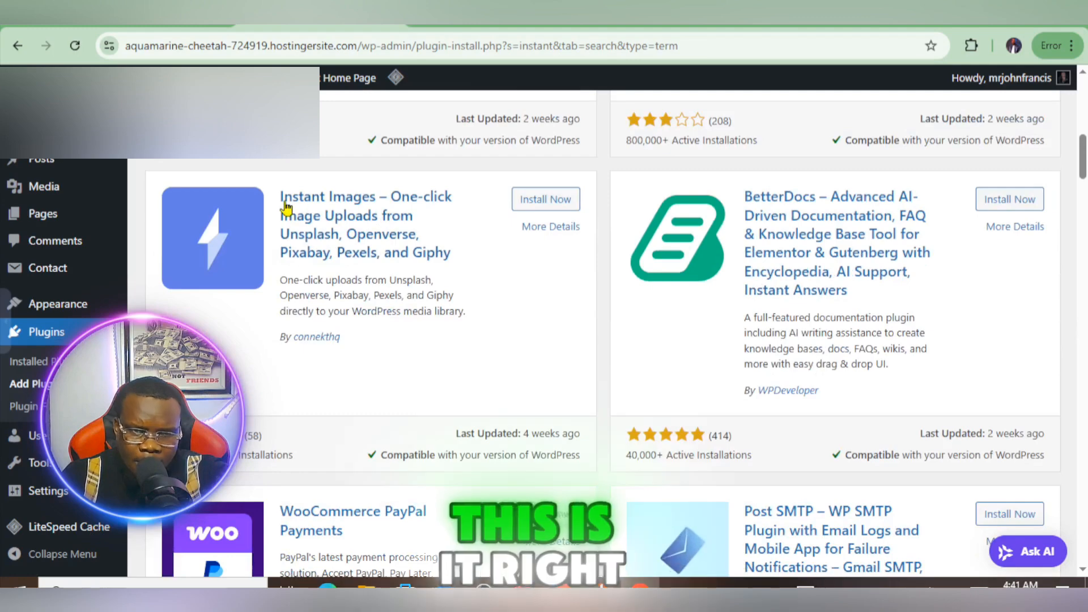
click(552, 200)
Step: Bulk-activate the selected plugins in the installed plugins list, including the one-click image upload plugin
scroll(850, 199, up, 3)
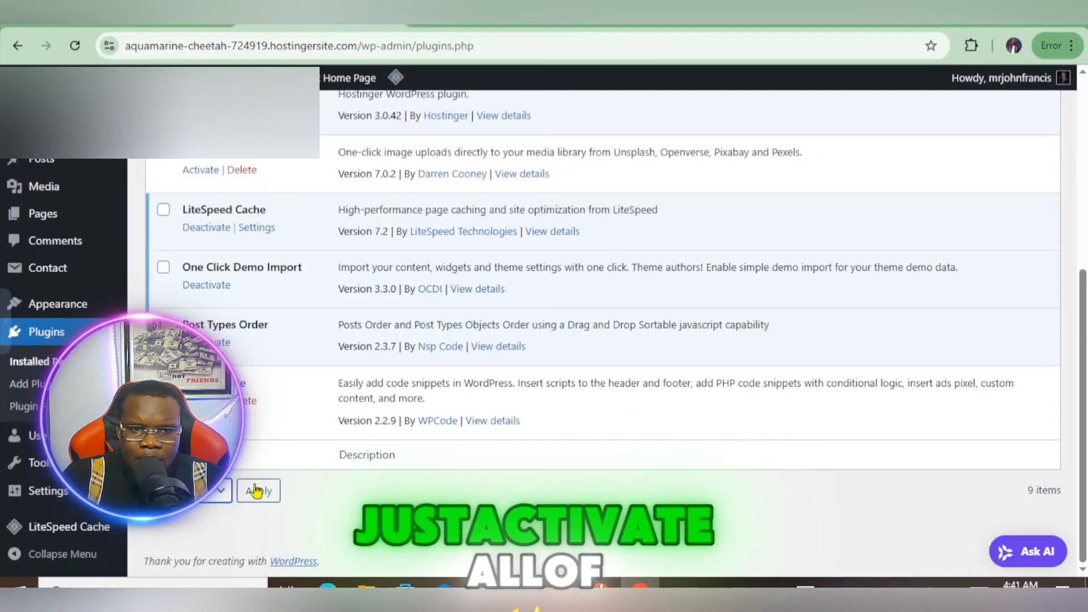
click(256, 491)
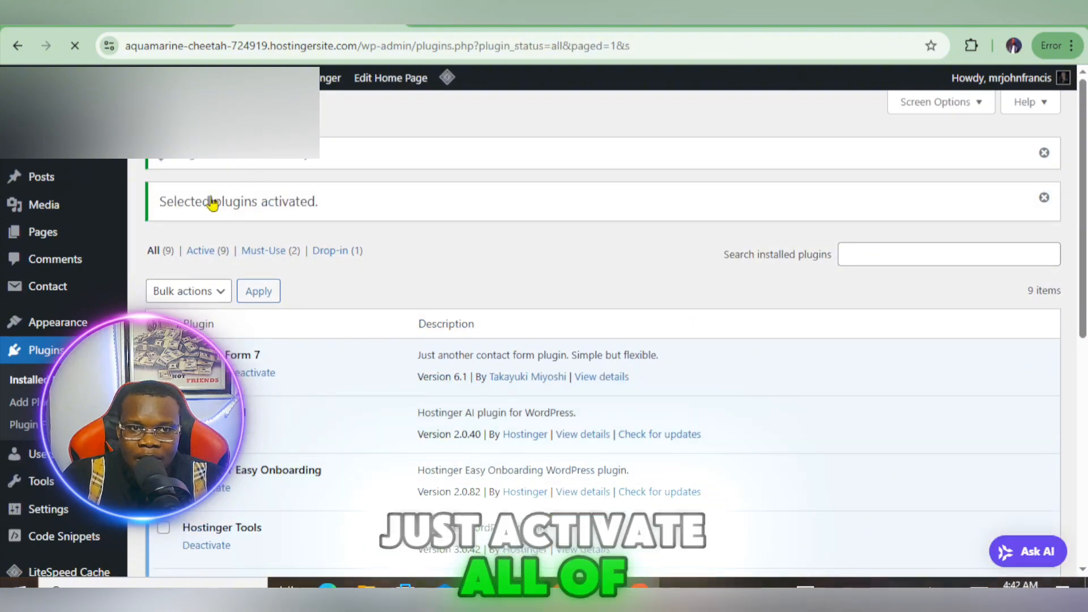
drag(318, 203, 180, 220)
click(450, 264)
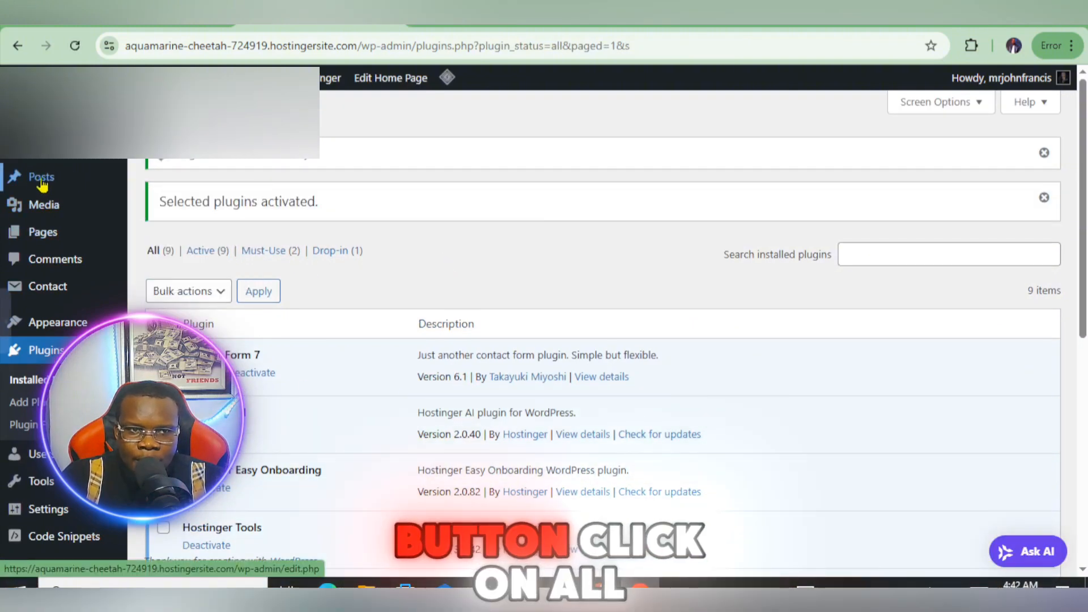
Step: Open the list of all posts and edit the draft "Top 10 YouTube MP3 Download Apps: Your Ultimate Guide to Video to MP3 Conversion"
mouse_move(41, 184)
click(165, 198)
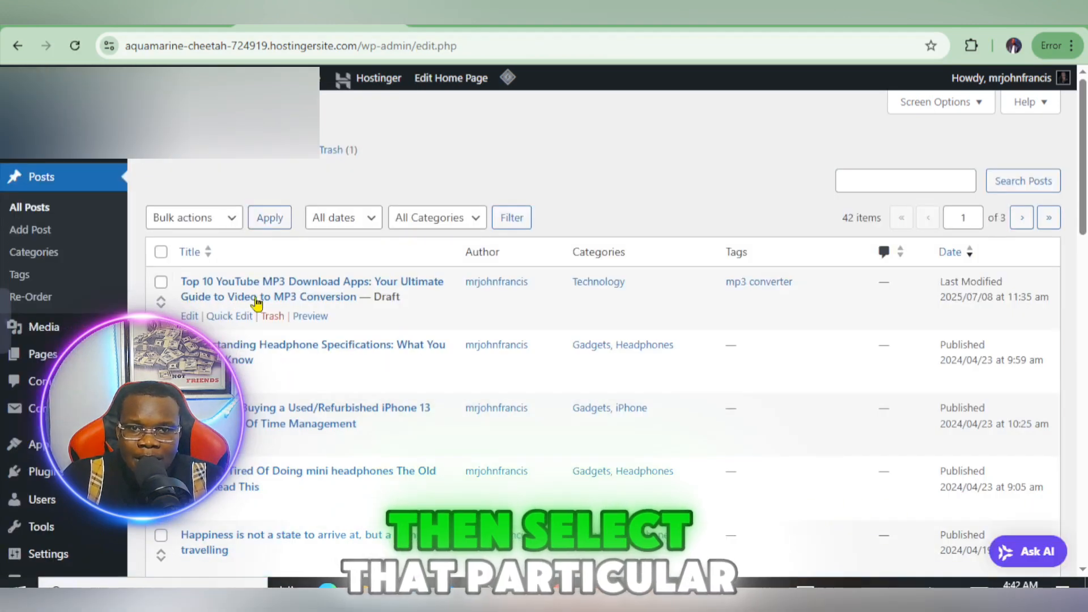
click(189, 316)
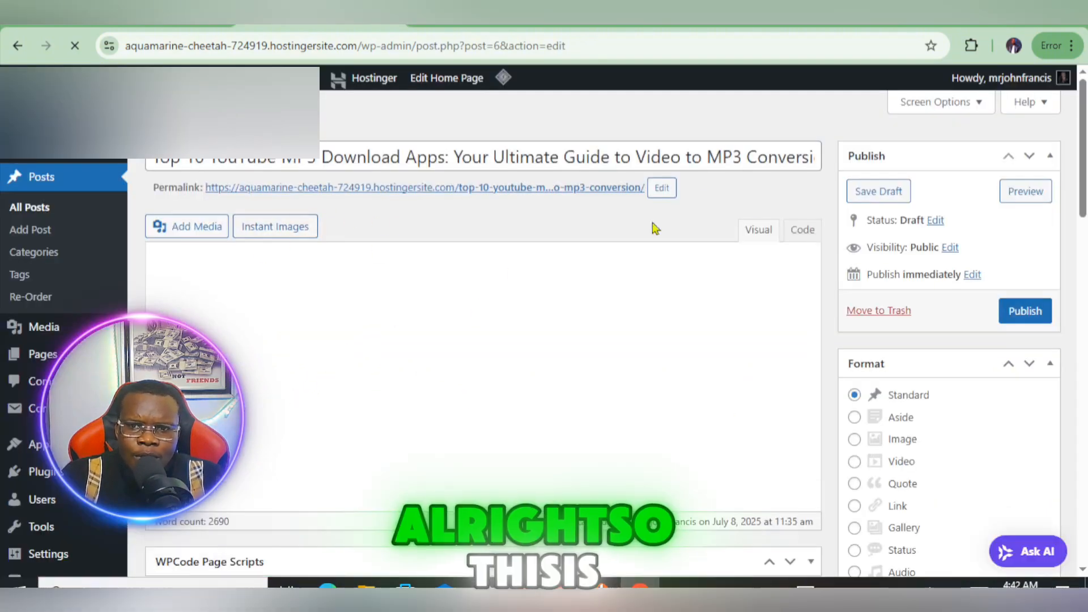
Step: Delete the "Introduction" heading and its empty line so the post starts with the first paragraph
click(314, 316)
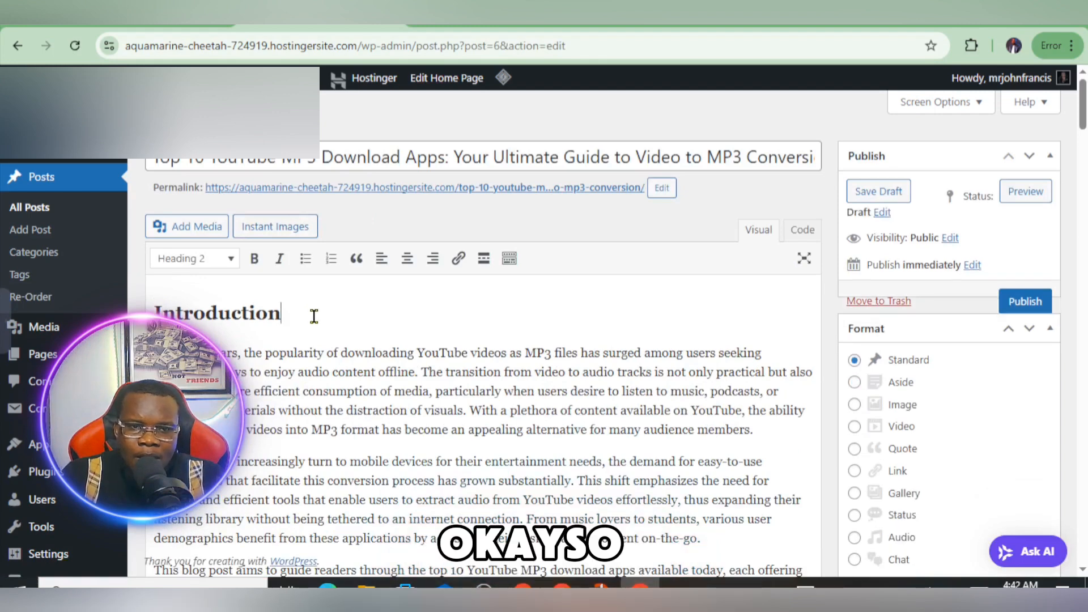
key(BackSpace)
key(BackSpace)
key(BackSpace)
key(BackSpace)
key(BackSpace)
key(BackSpace)
key(BackSpace)
key(BackSpace)
key(BackSpace)
key(BackSpace)
key(BackSpace)
key(BackSpace)
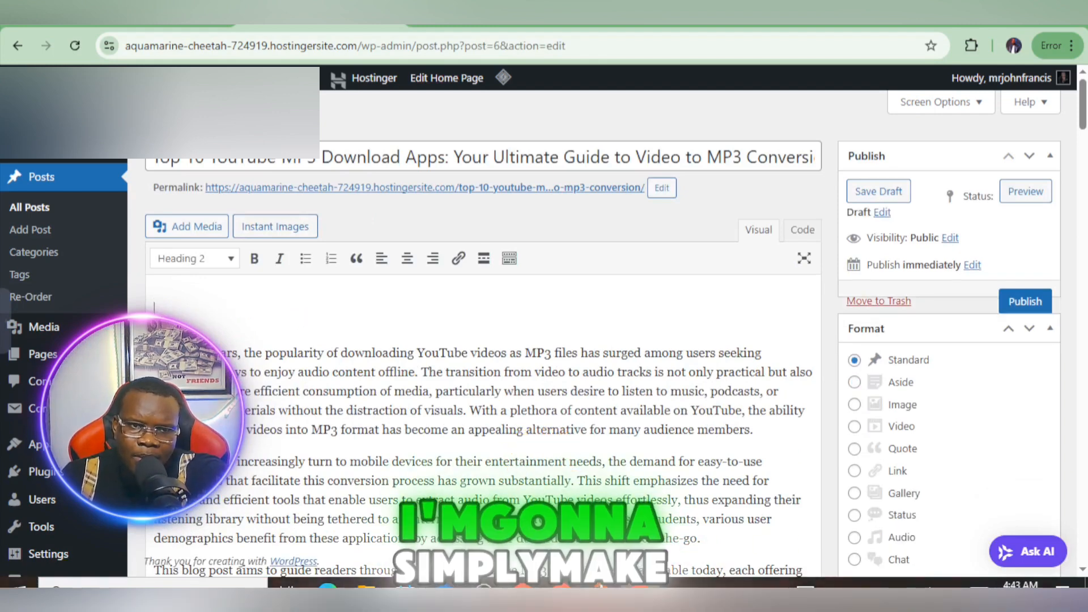
key(BackSpace)
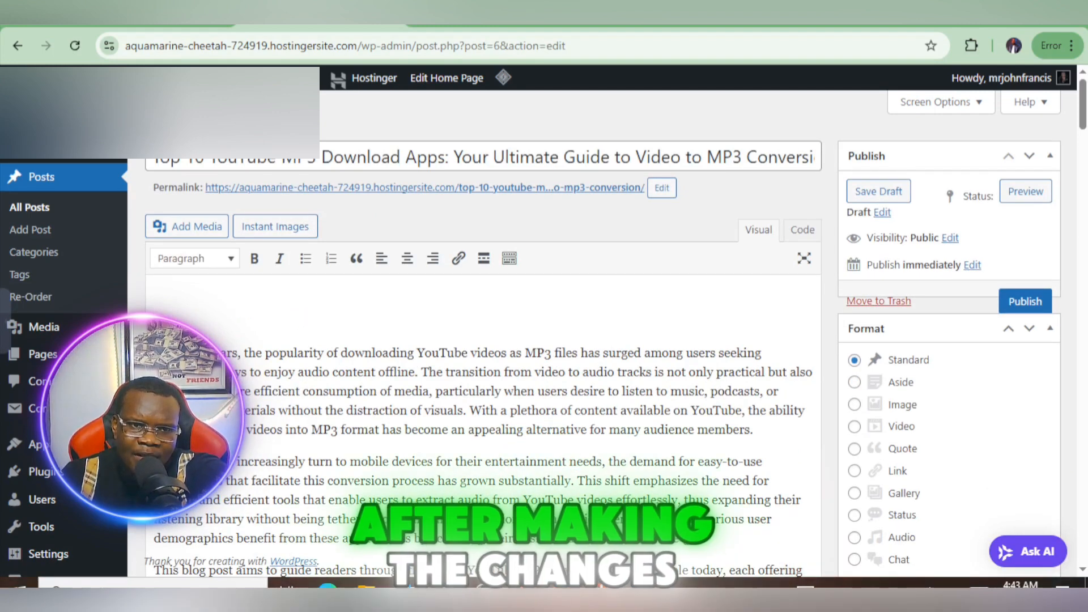
key(BackSpace)
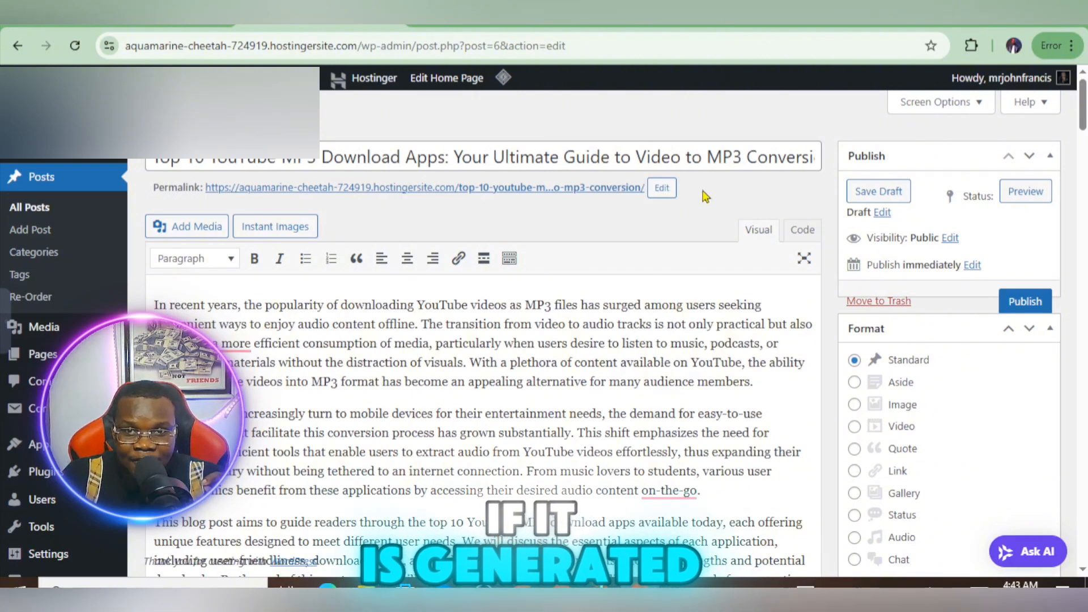
Step: Add an empty line after the first paragraph and open Instant Images as the source for adding media there
scroll(706, 196, down, 5)
scroll(554, 457, up, 5)
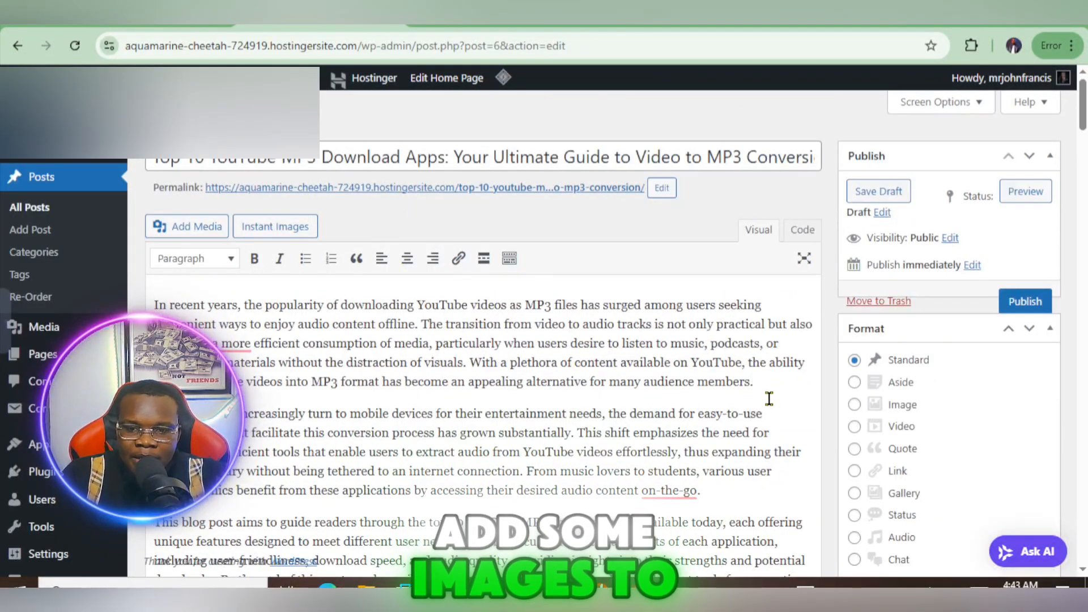
key(Return)
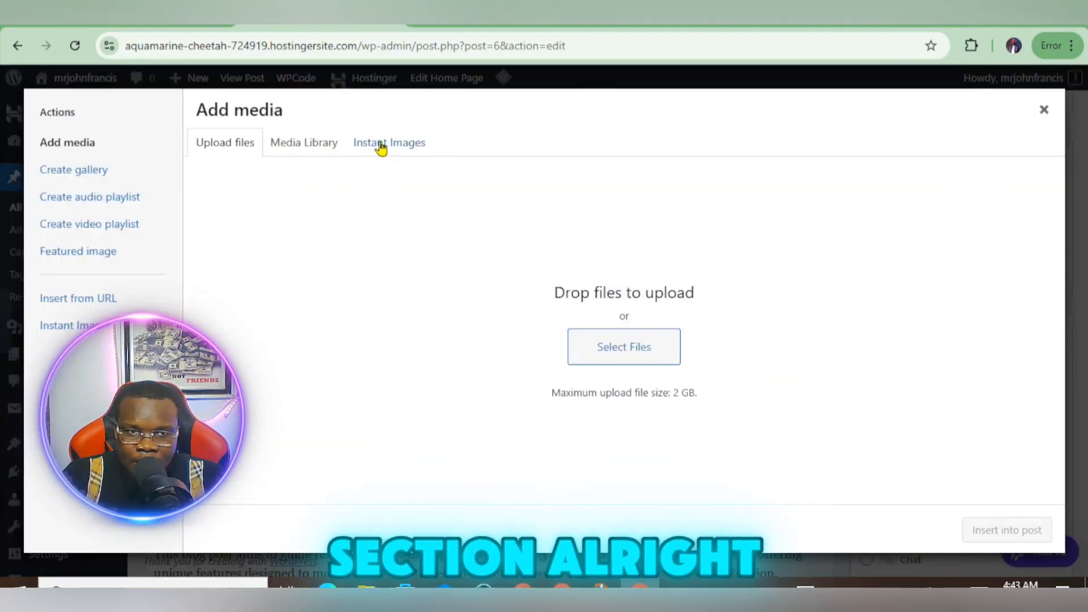
click(370, 157)
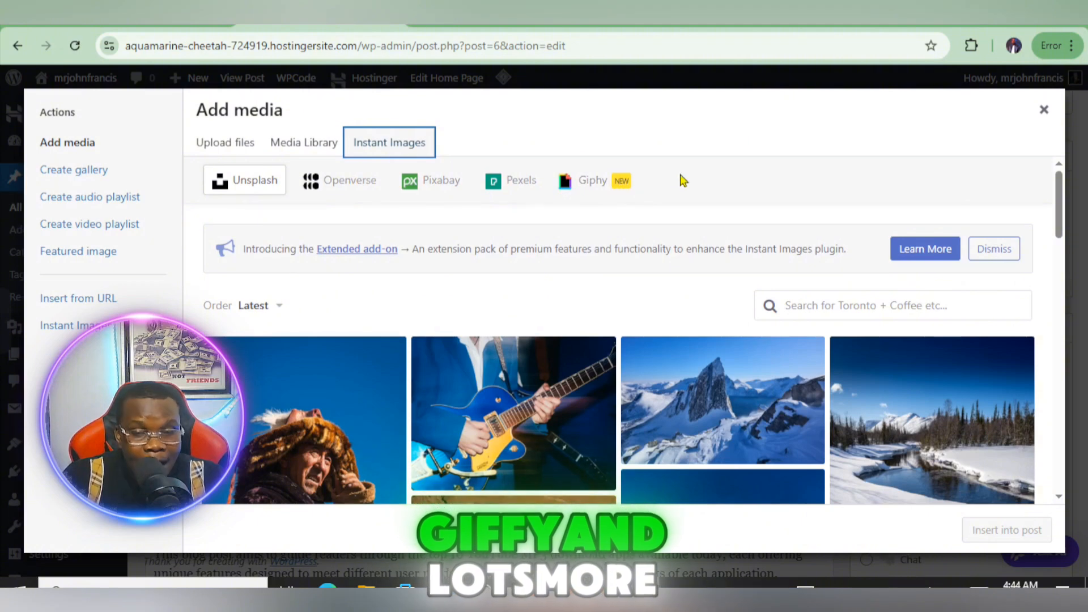
Step: Search the Pixabay images for "youtube" and dismiss the add-on suggestion box
click(440, 183)
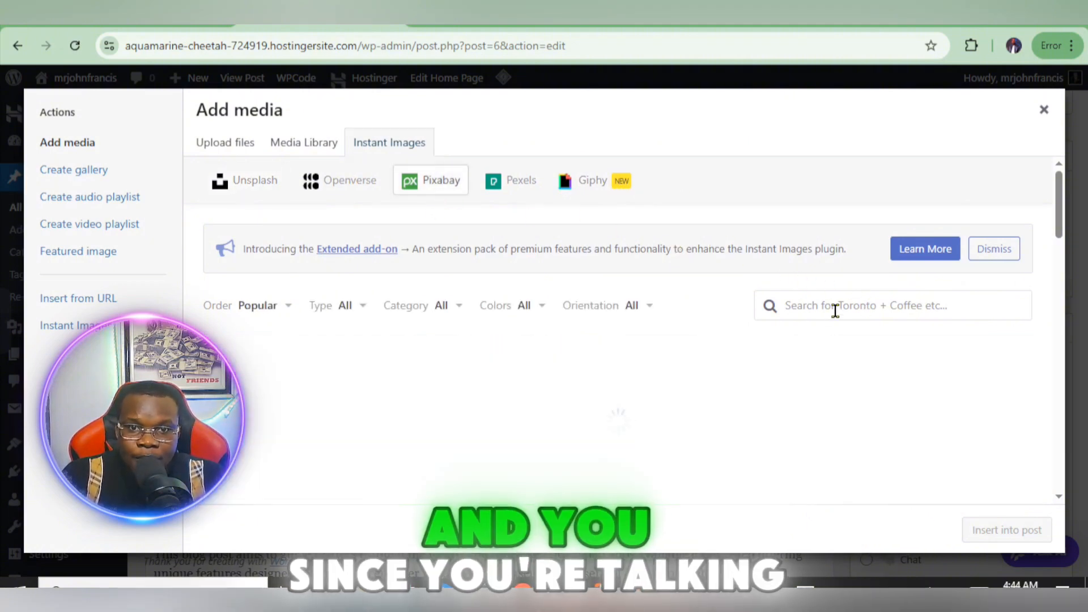
click(832, 306)
text(y)
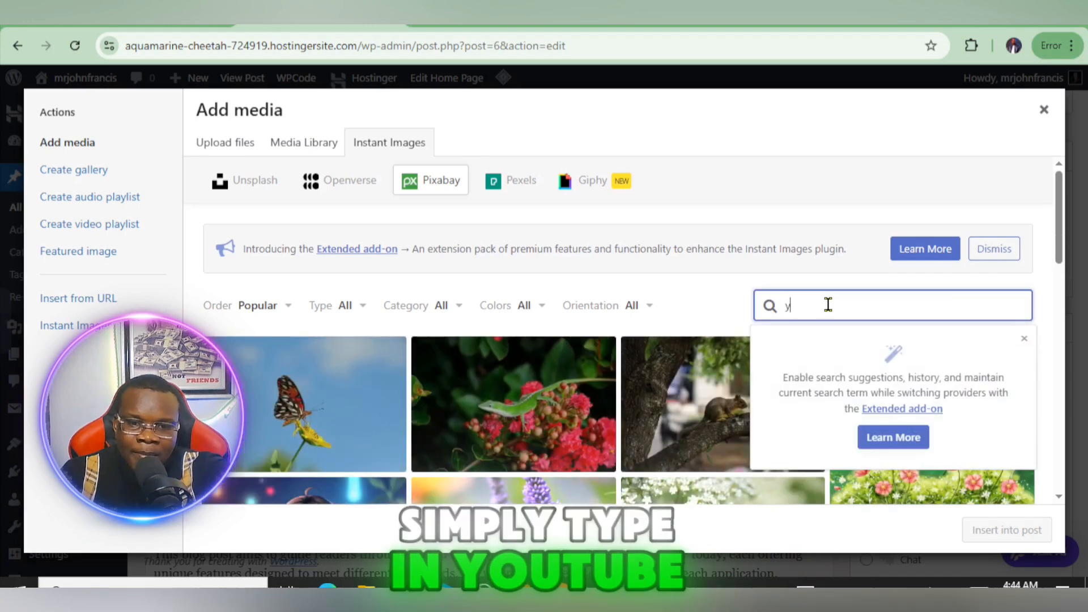
text(outube)
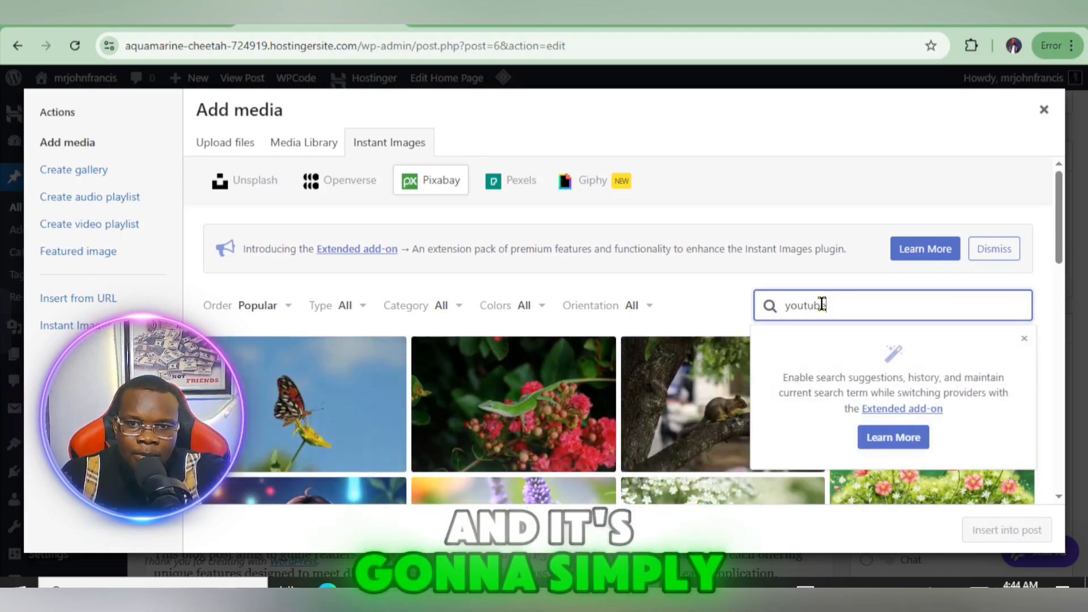
key(Return)
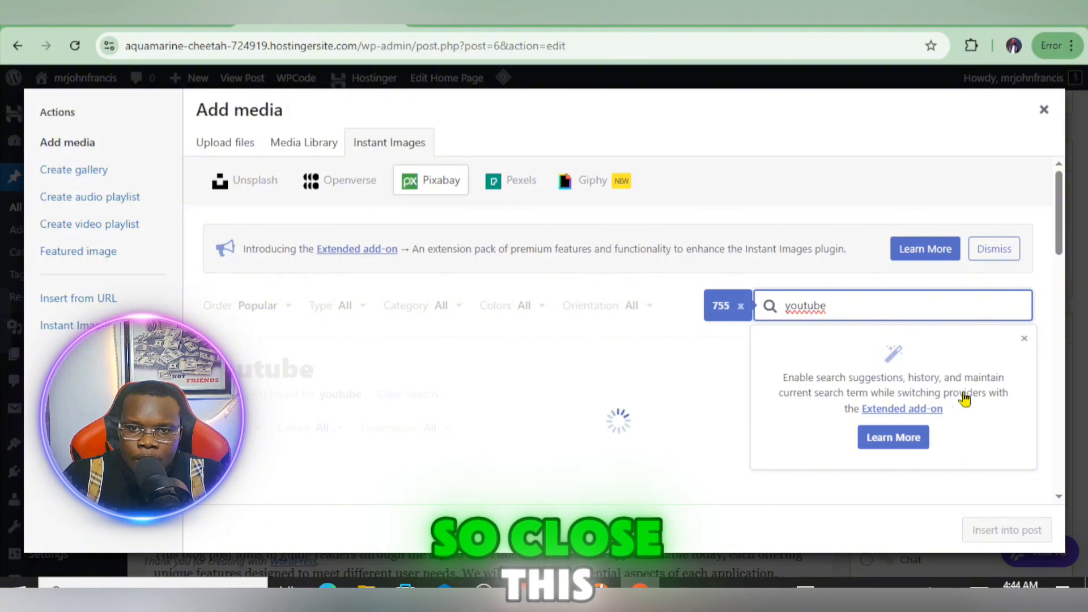
click(921, 409)
Step: Browse the image results and import the first picture, two red YouTube play icons on a dark background, into the media library
scroll(630, 316, down, 3)
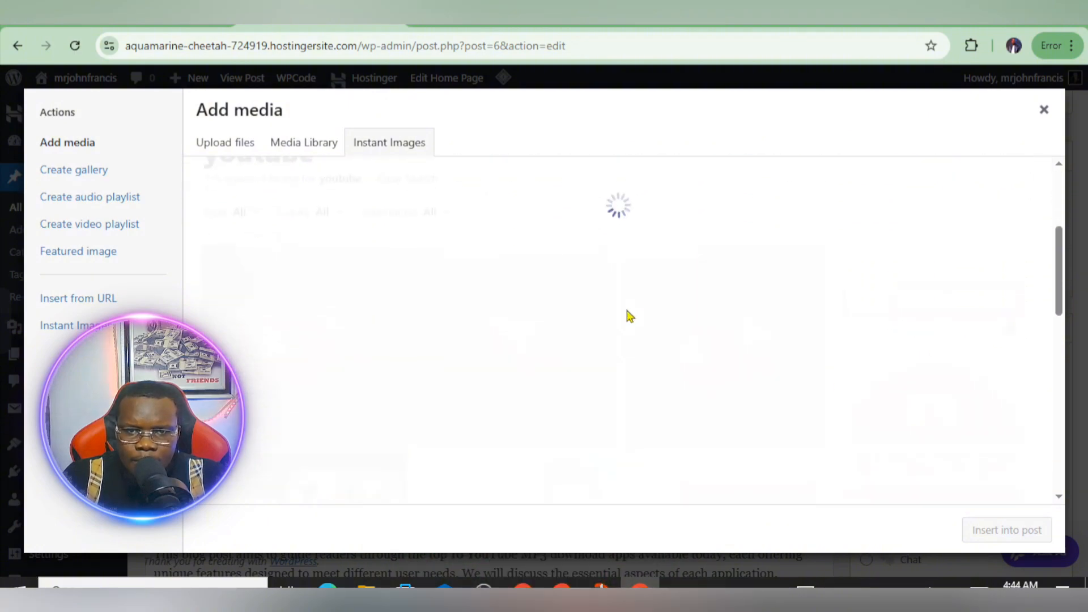
scroll(652, 306, up, 1)
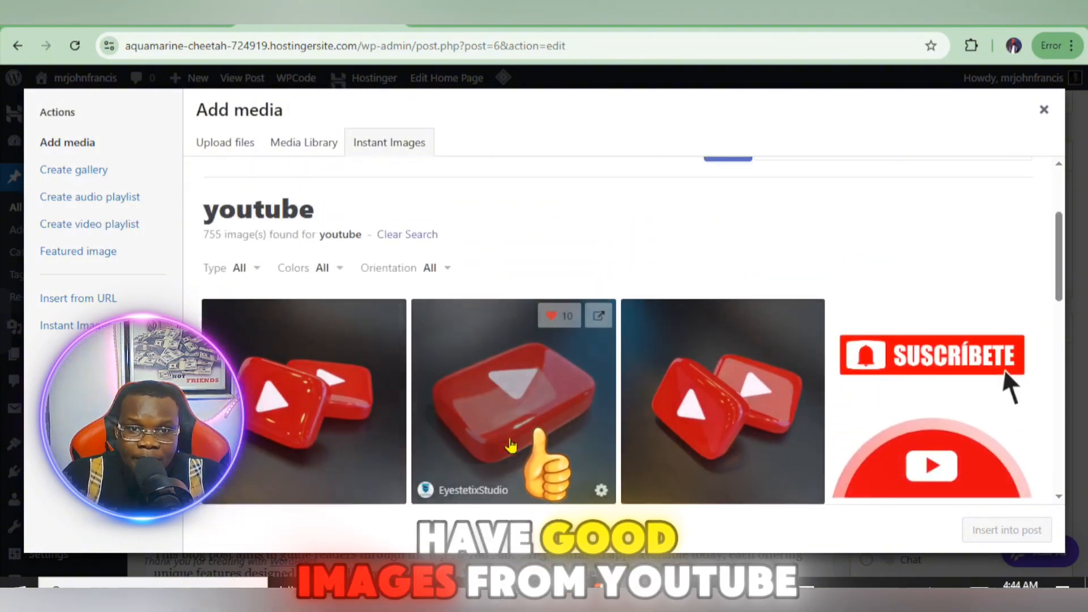
scroll(725, 436, down, 2)
scroll(432, 429, down, 5)
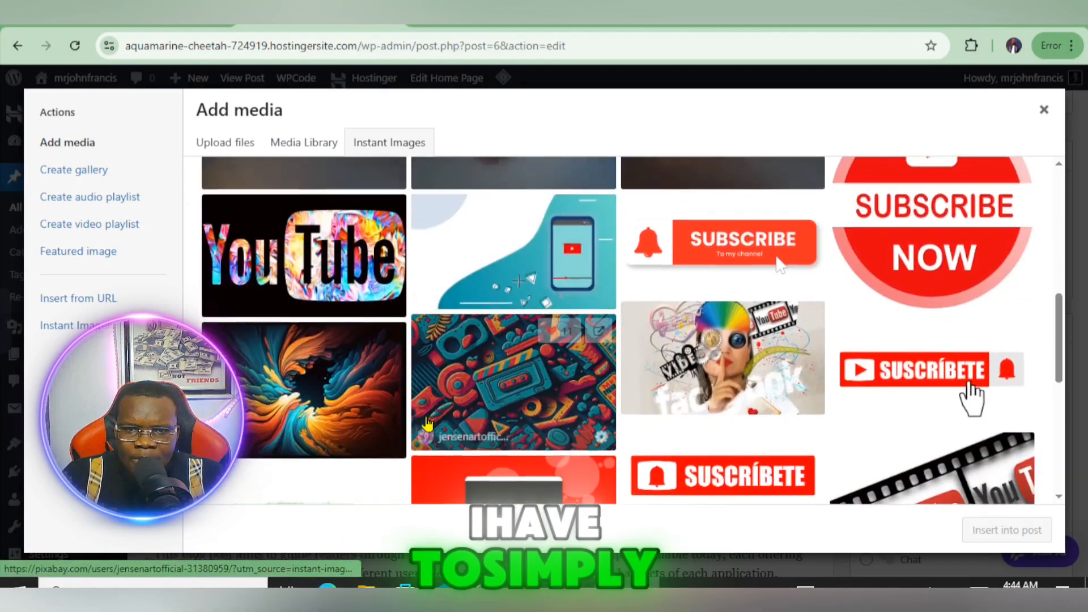
scroll(340, 340, up, 5)
click(270, 301)
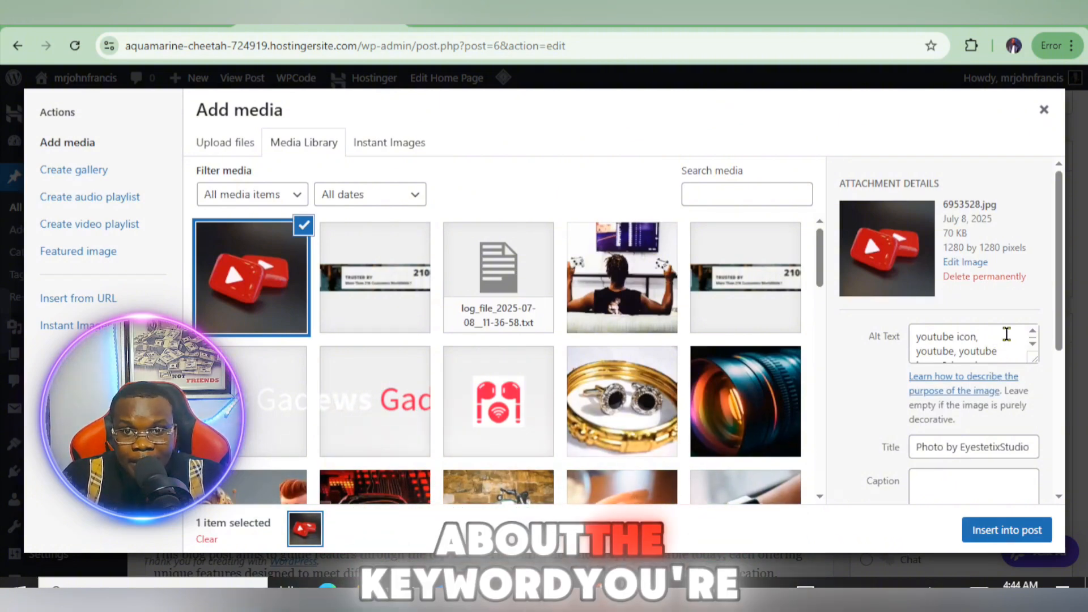
Step: Check the picture's attachment details, insert it into the post below the first paragraph and select it there
scroll(1028, 420, down, 1)
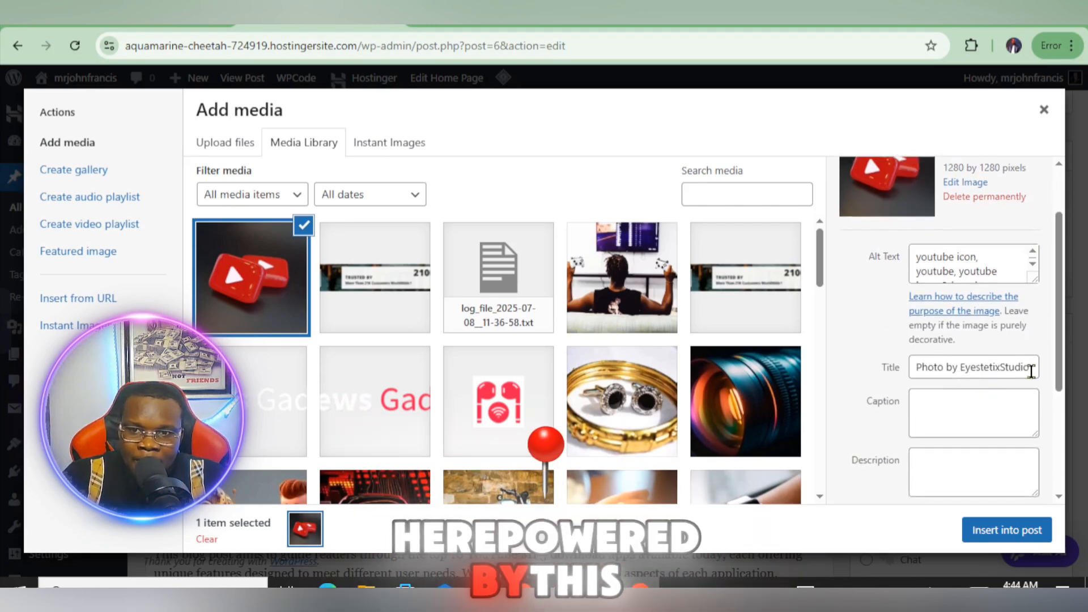
scroll(1010, 432, down, 2)
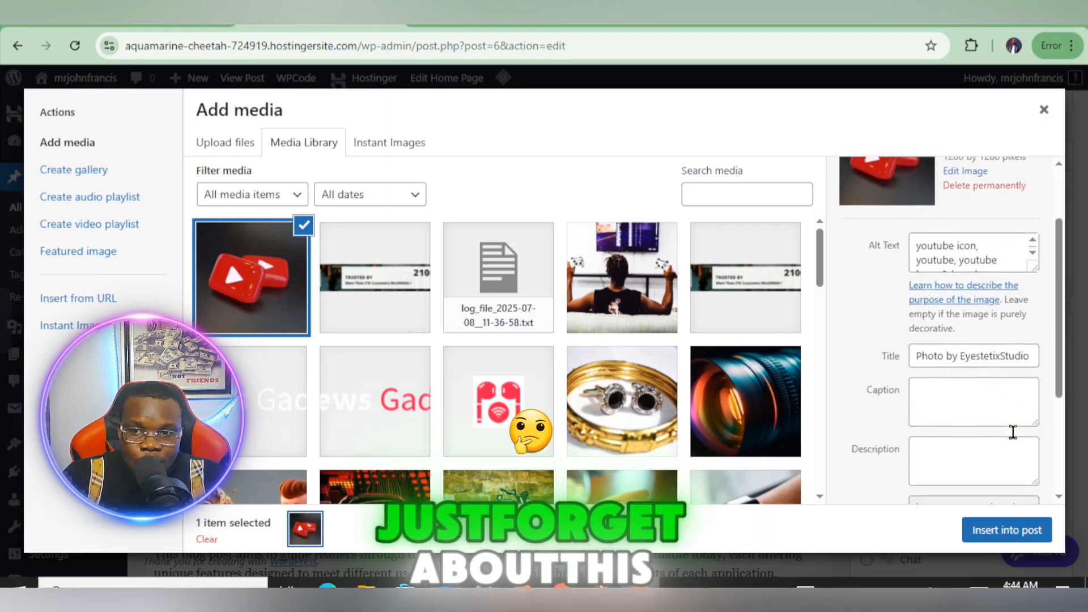
click(1001, 533)
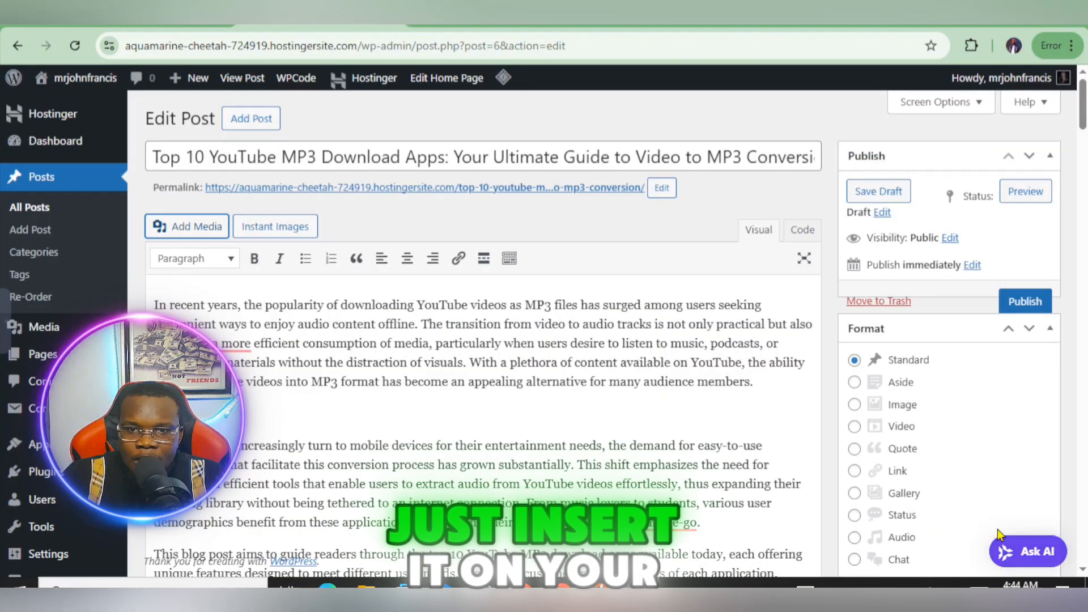
click(295, 425)
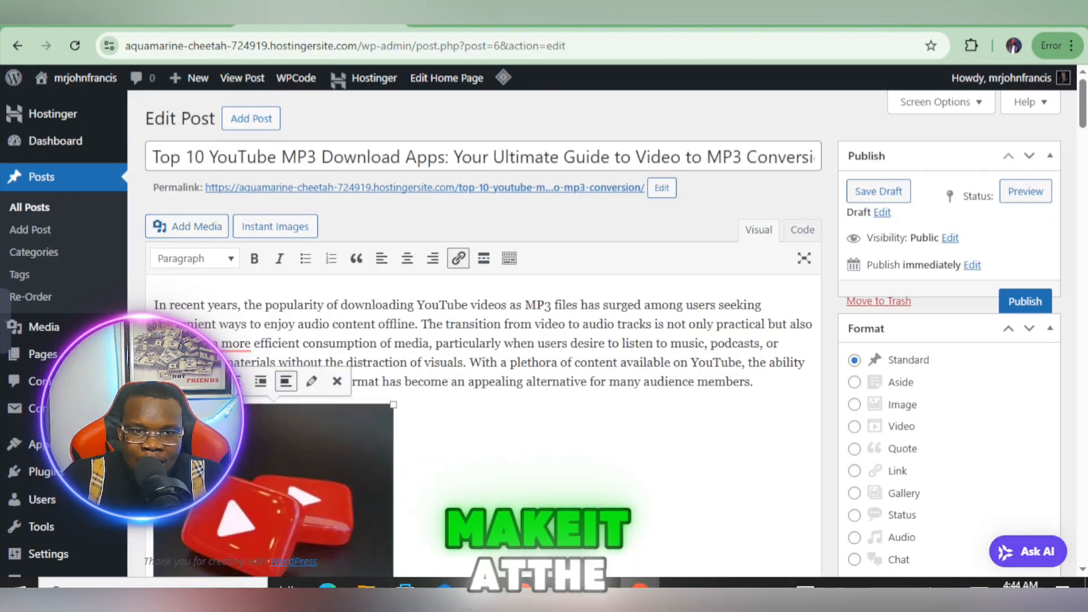
Step: Center the YouTube play icons picture below the first paragraph, look over the rest of the draft and publish the post
click(237, 381)
scroll(236, 381, down, 1)
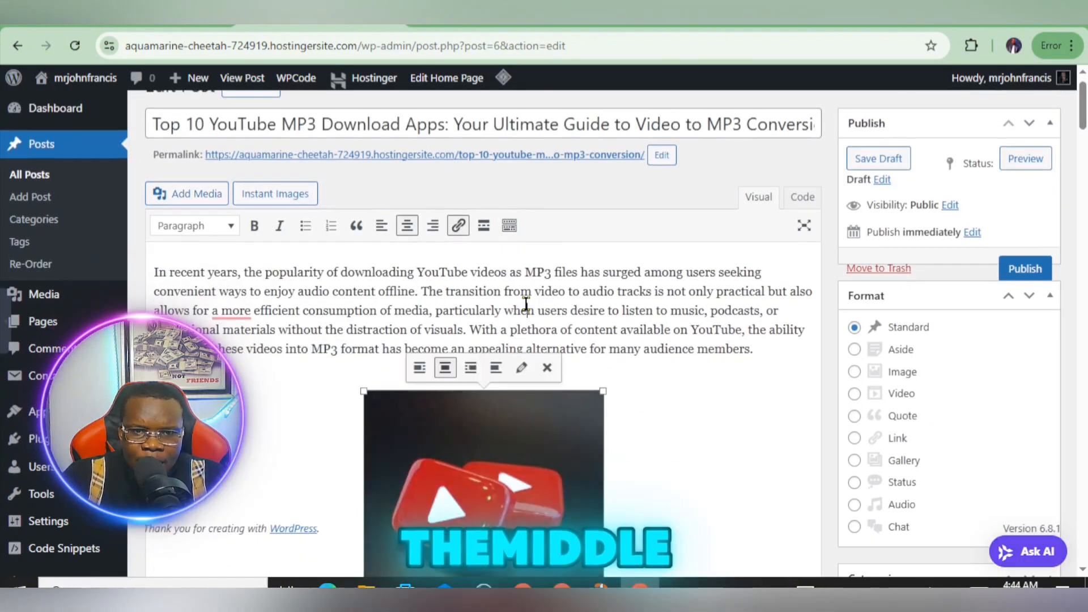
scroll(752, 375, down, 3)
scroll(495, 255, down, 2)
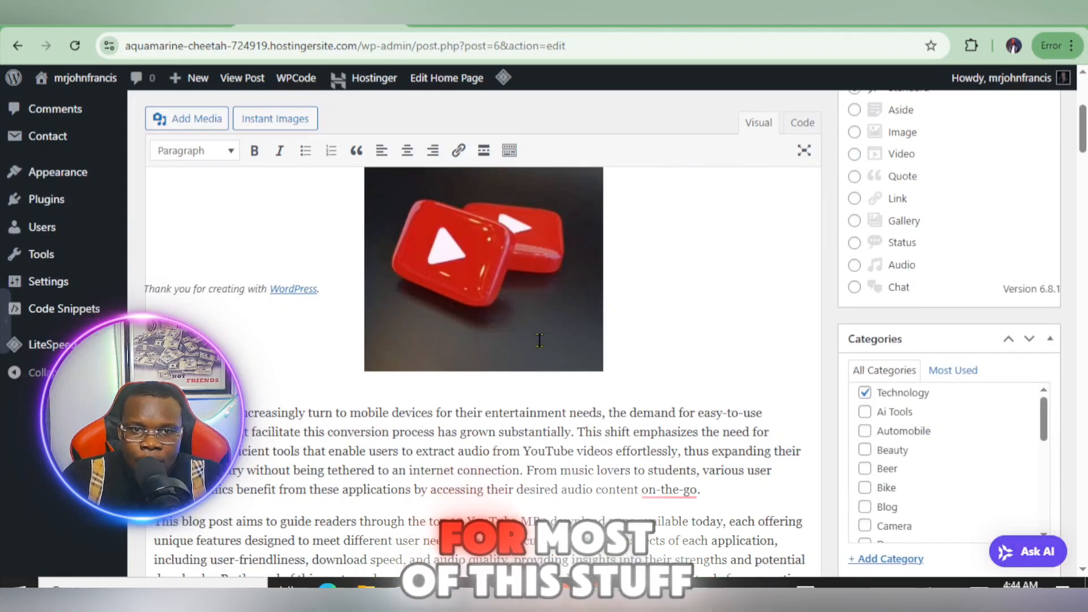
scroll(541, 522, down, 15)
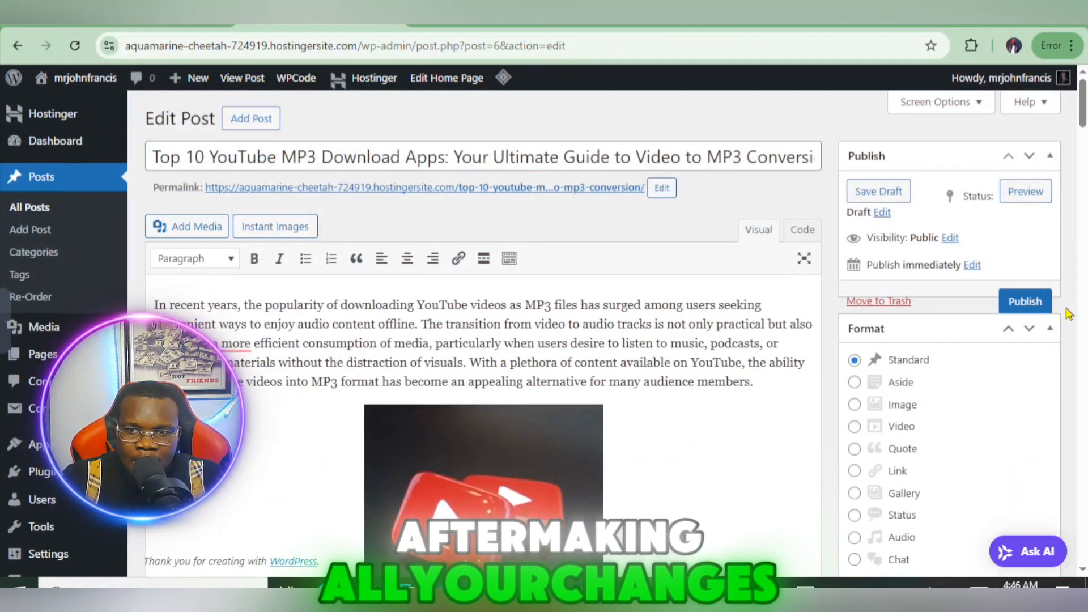
click(1025, 301)
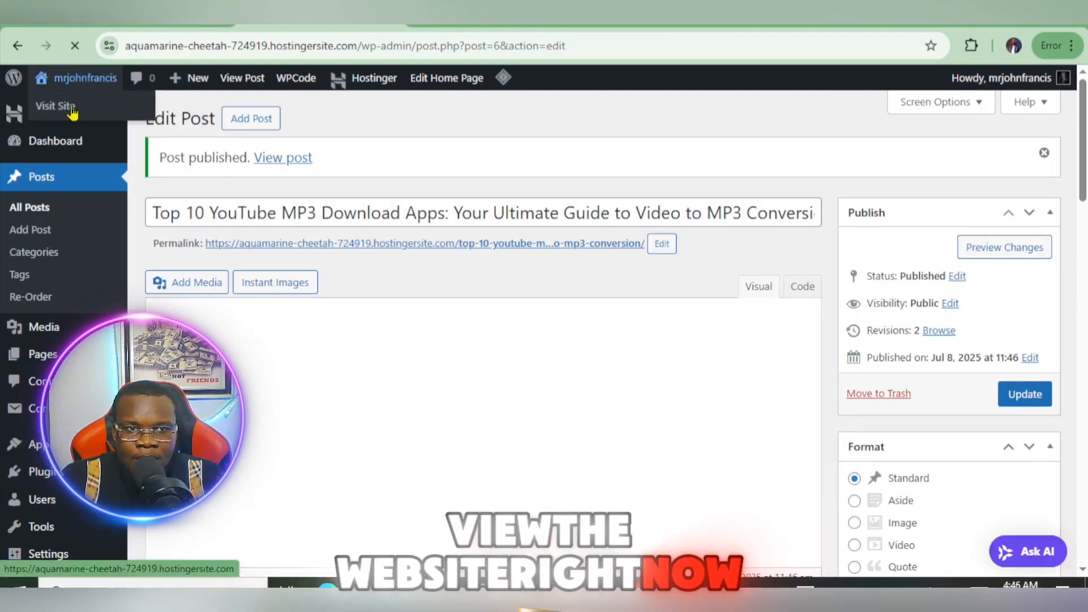
Step: View the published Top 10 YouTube MP3 Download Apps article on the live site and return to the WordPress dashboard
click(84, 82)
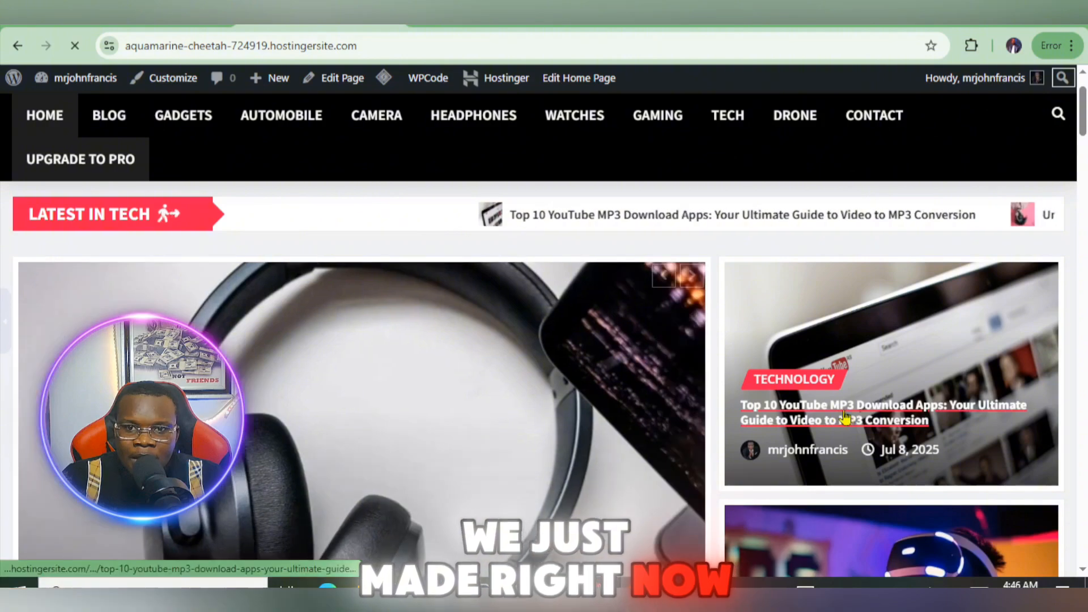
click(843, 418)
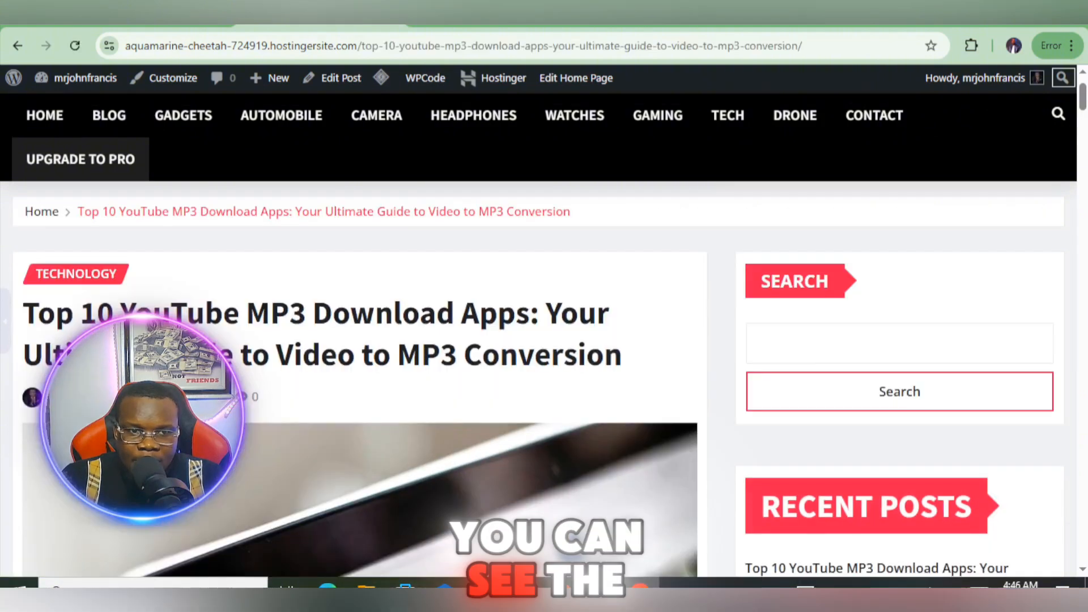
scroll(363, 340, down, 5)
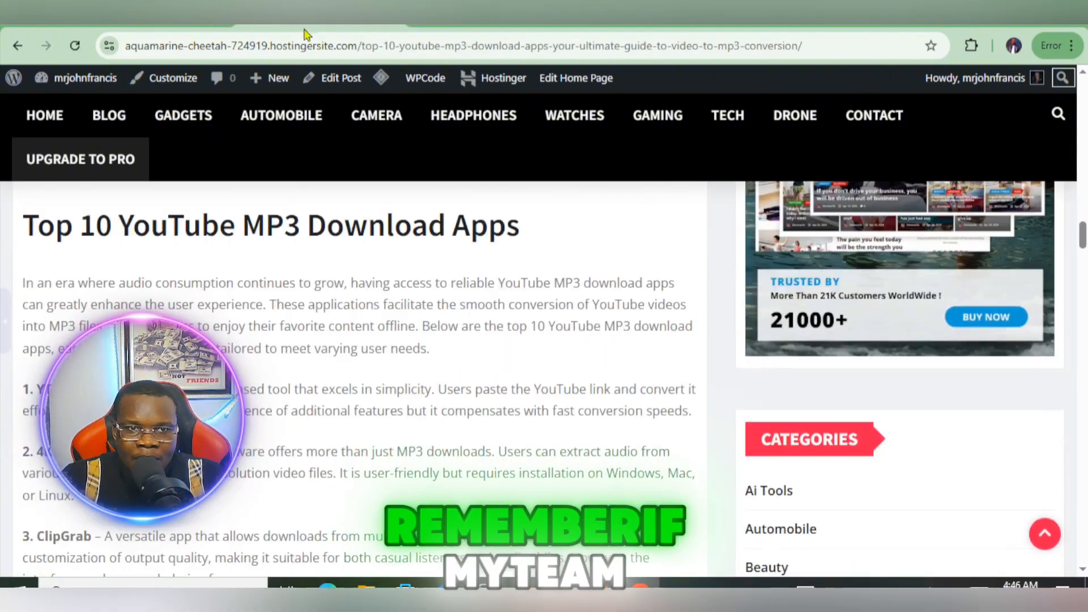
mouse_move(60, 79)
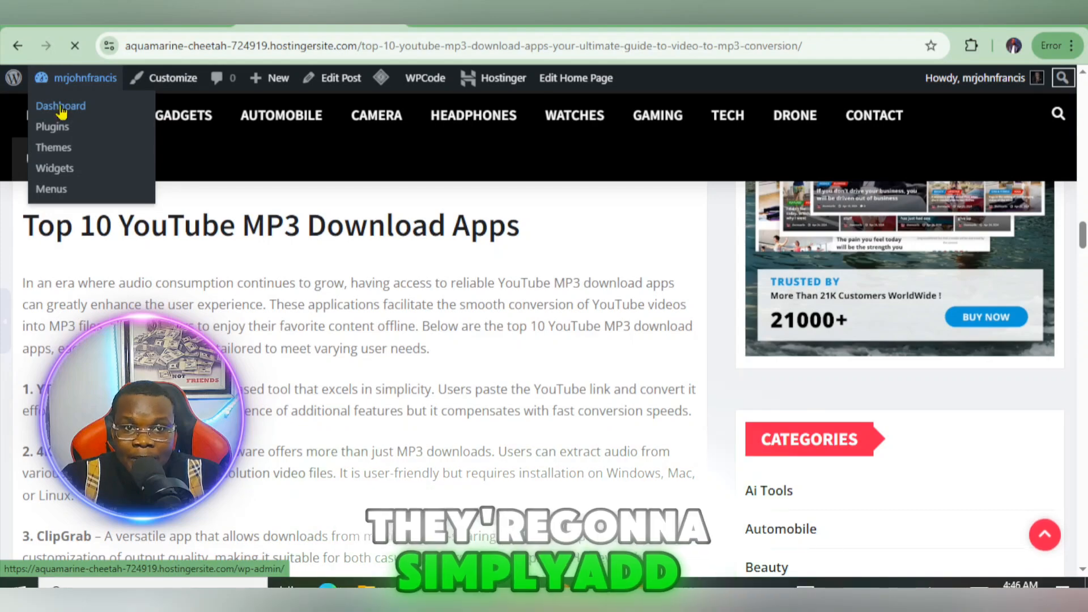
click(60, 108)
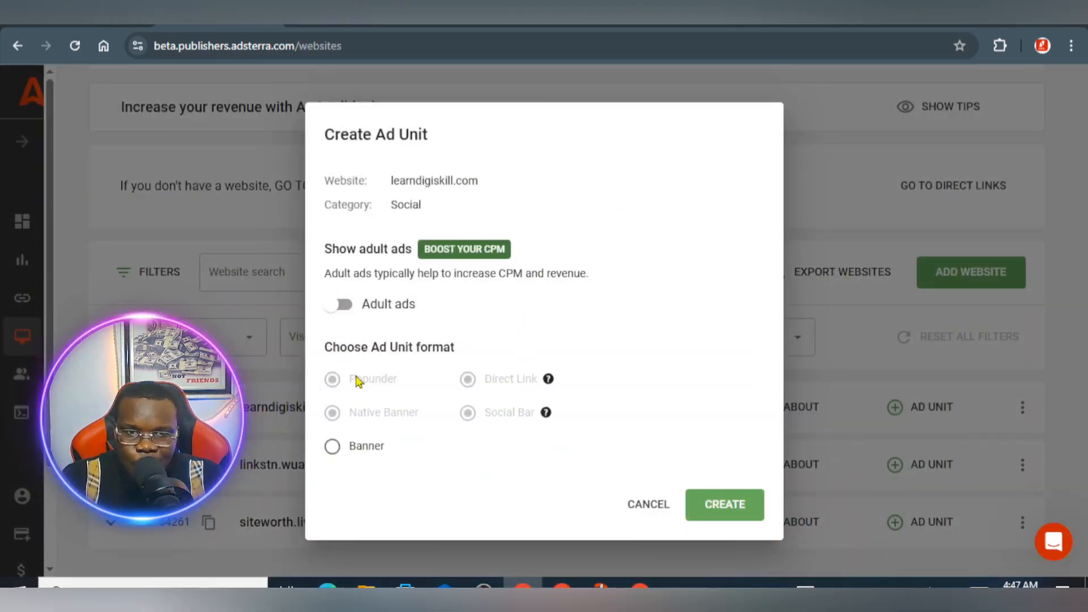
Step: Switch to Adsterra and examine the ad unit formats offered for learndigiskill.com, including Popunder, Native Banner, Banner and Social Bar
drag(410, 376, 343, 399)
click(342, 400)
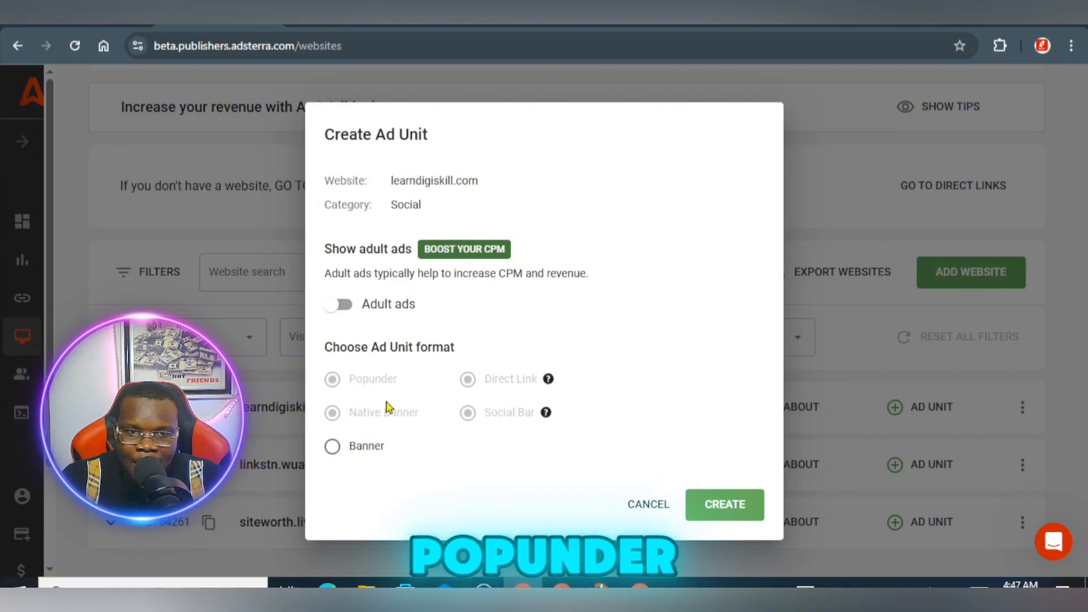
drag(409, 408, 348, 456)
drag(486, 415, 556, 314)
click(558, 305)
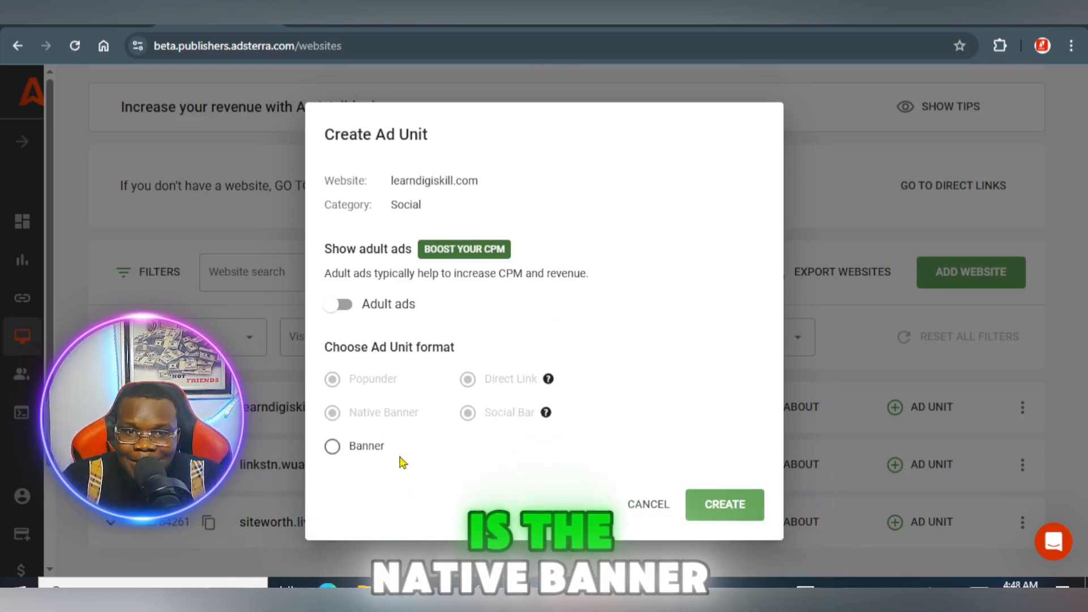
drag(423, 413, 340, 409)
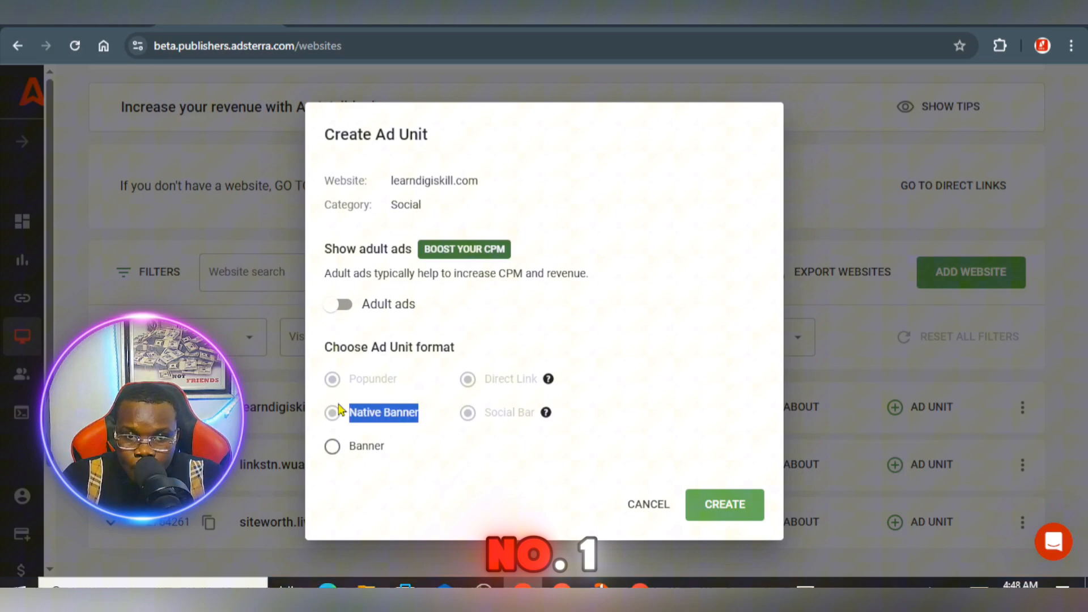
click(451, 476)
drag(416, 446, 366, 452)
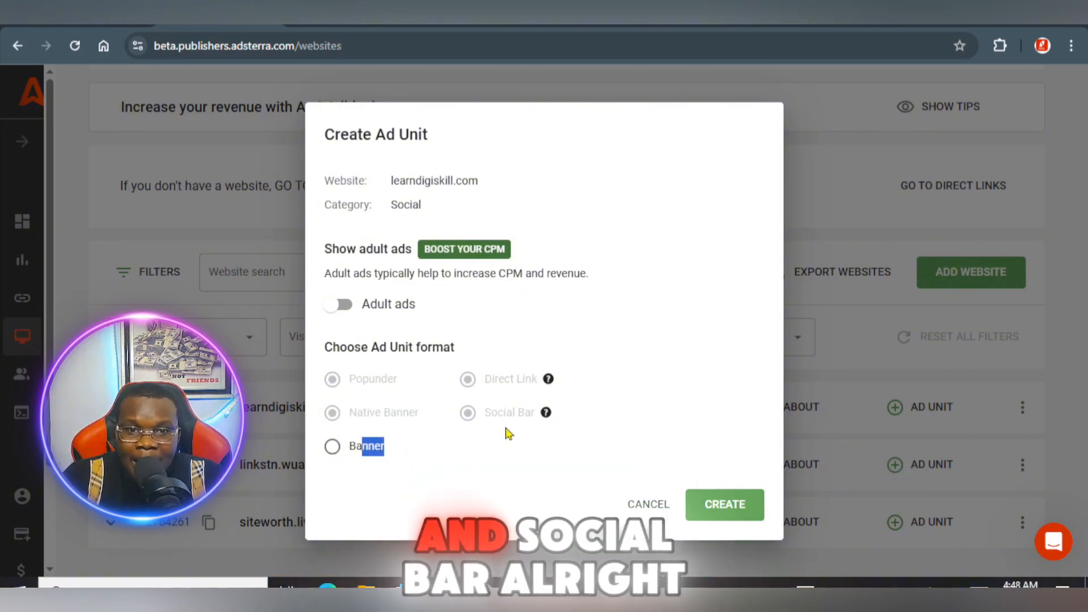
drag(472, 417, 520, 422)
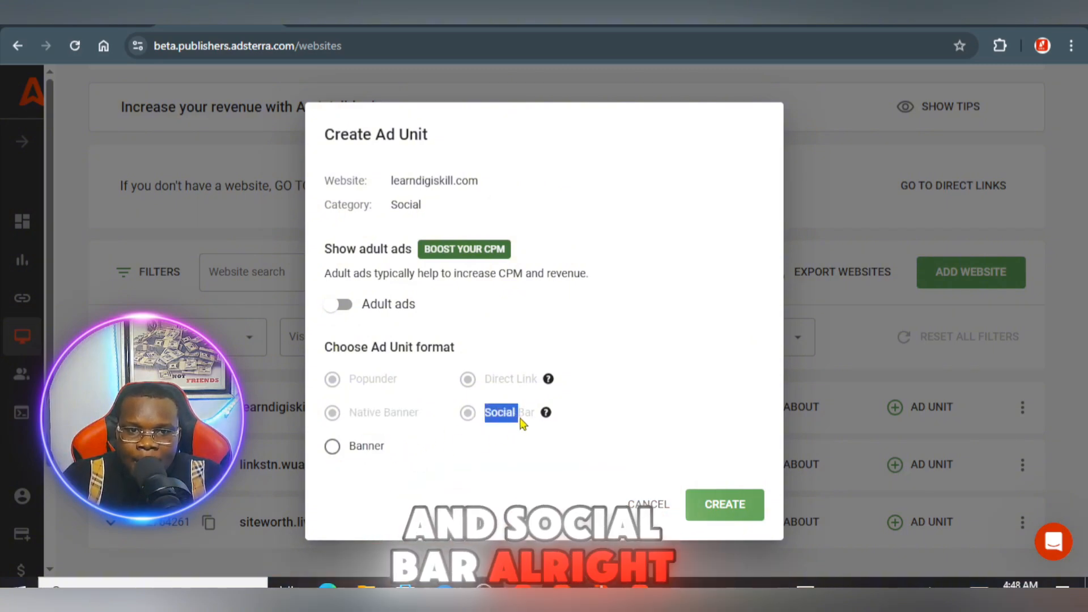
Step: Create a Banner ad unit of size 468x60 for learndigiskill.com and dismiss the review notice
click(332, 447)
scroll(366, 458, down, 2)
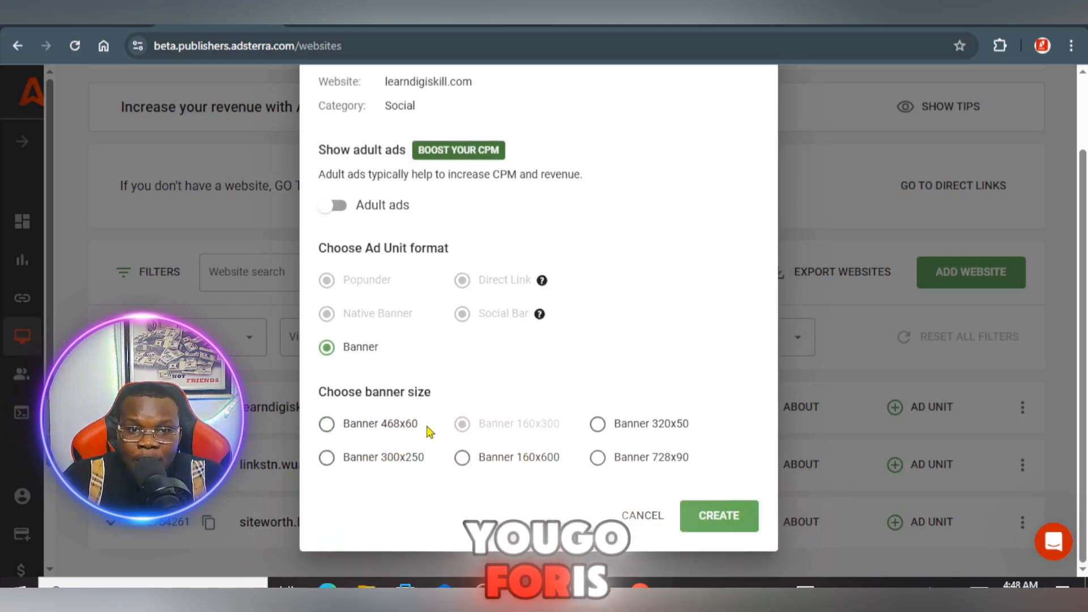
drag(428, 426, 389, 425)
click(344, 430)
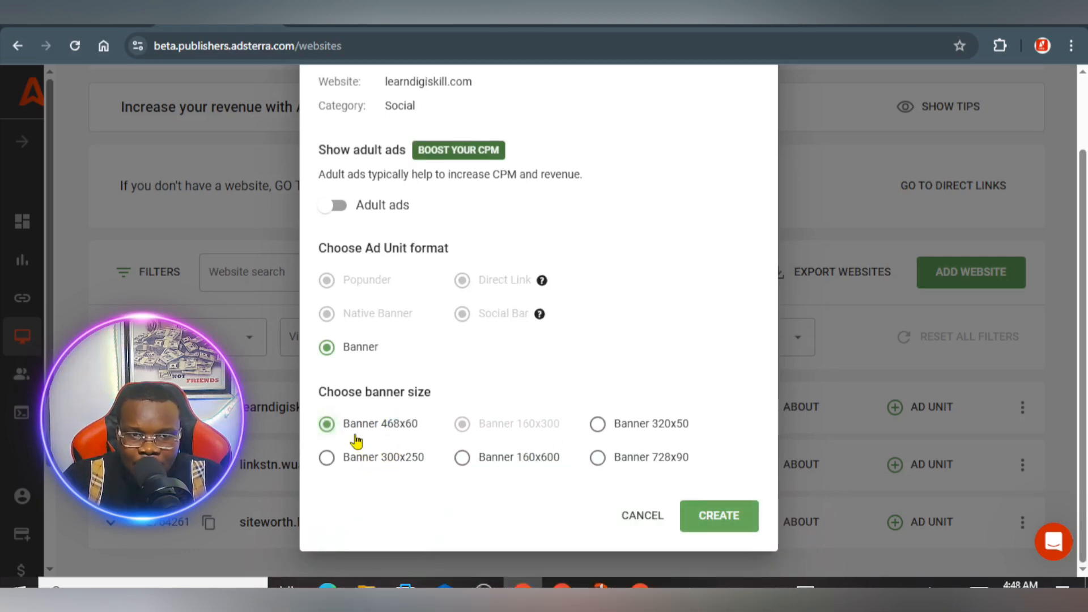
click(723, 527)
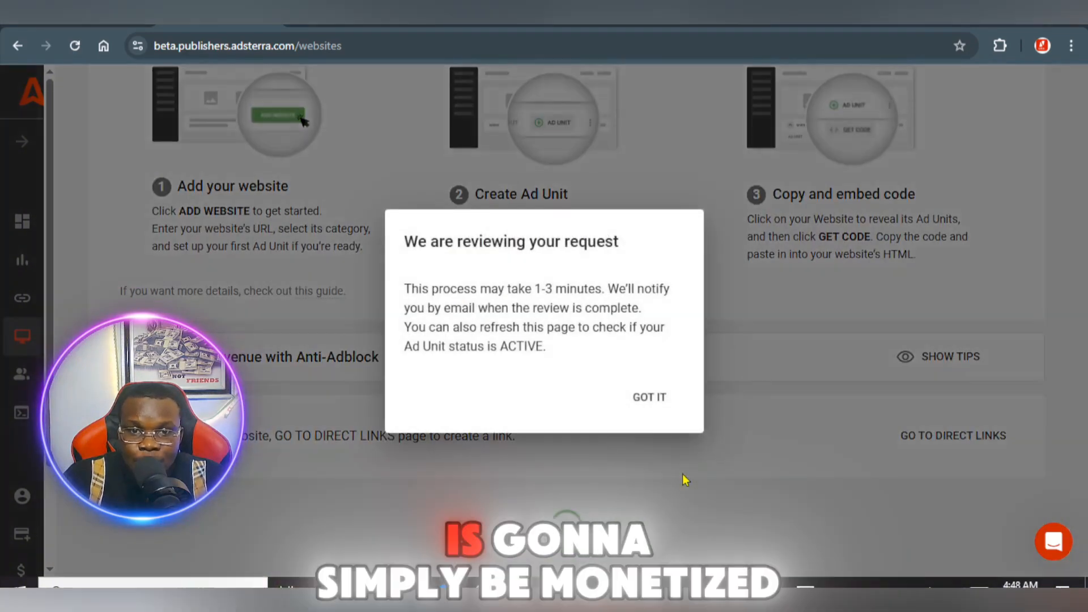
click(656, 406)
scroll(791, 453, down, 1)
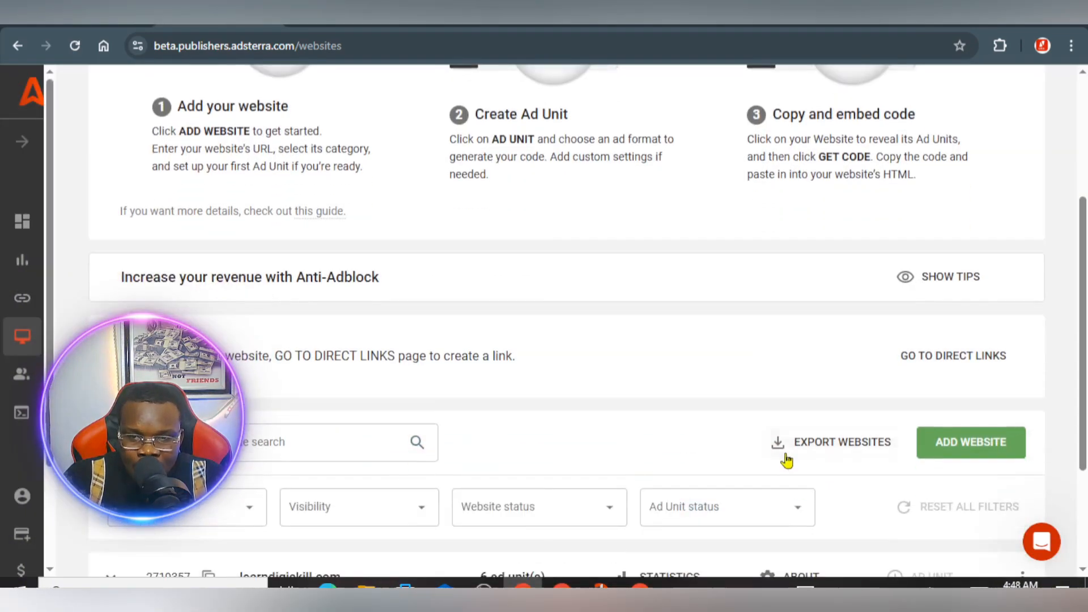
scroll(768, 438, up, 3)
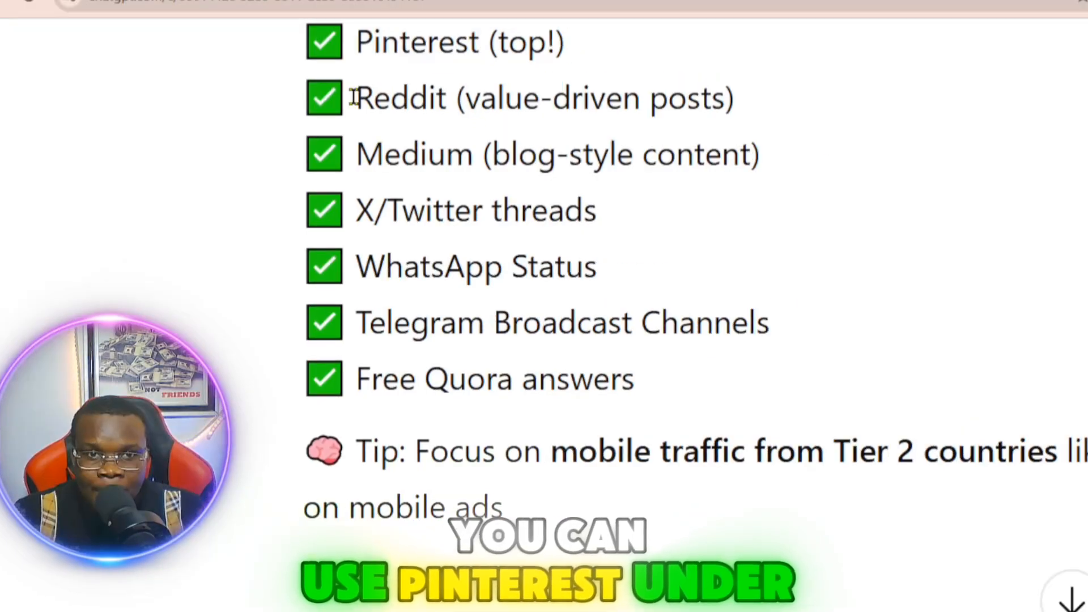
Step: Switch to ChatGPT and go through its list of free traffic sources, marking Reddit, Medium, X/Twitter threads and WhatsApp Status
drag(418, 79, 549, 81)
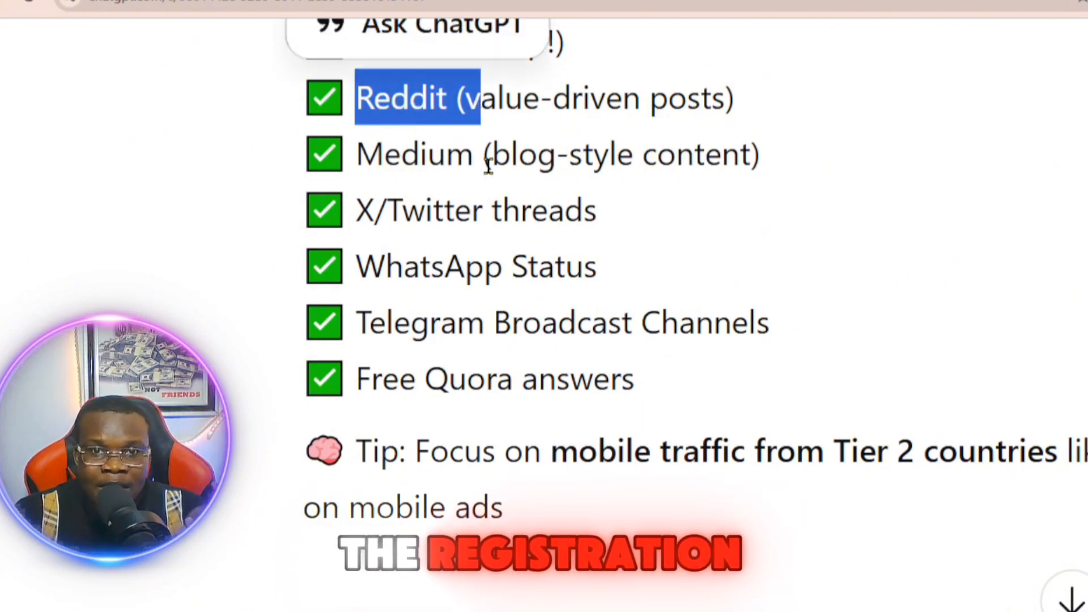
click(557, 149)
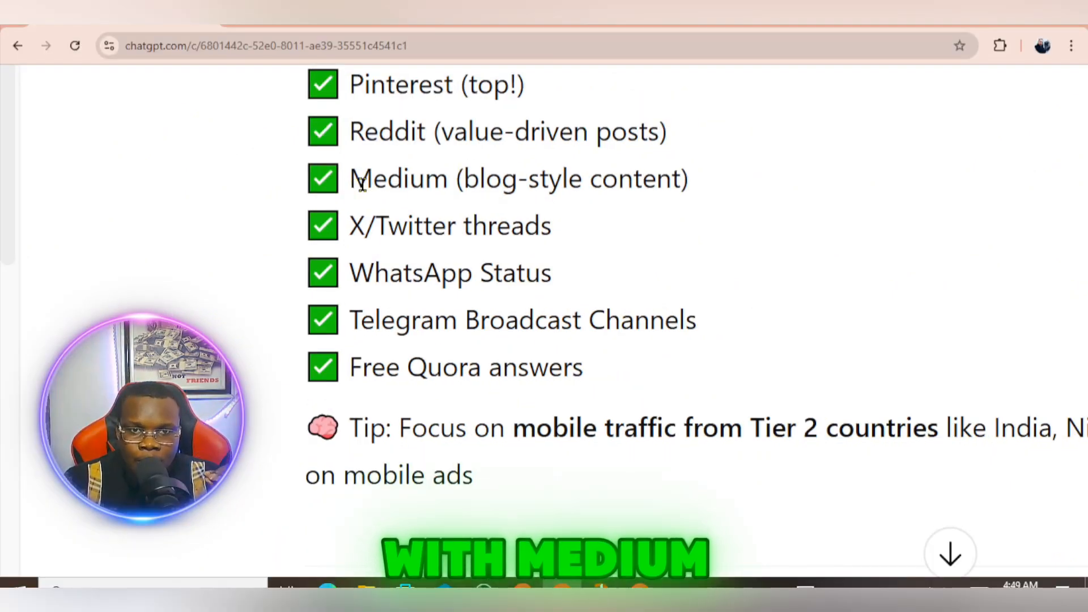
drag(361, 184, 457, 183)
click(547, 191)
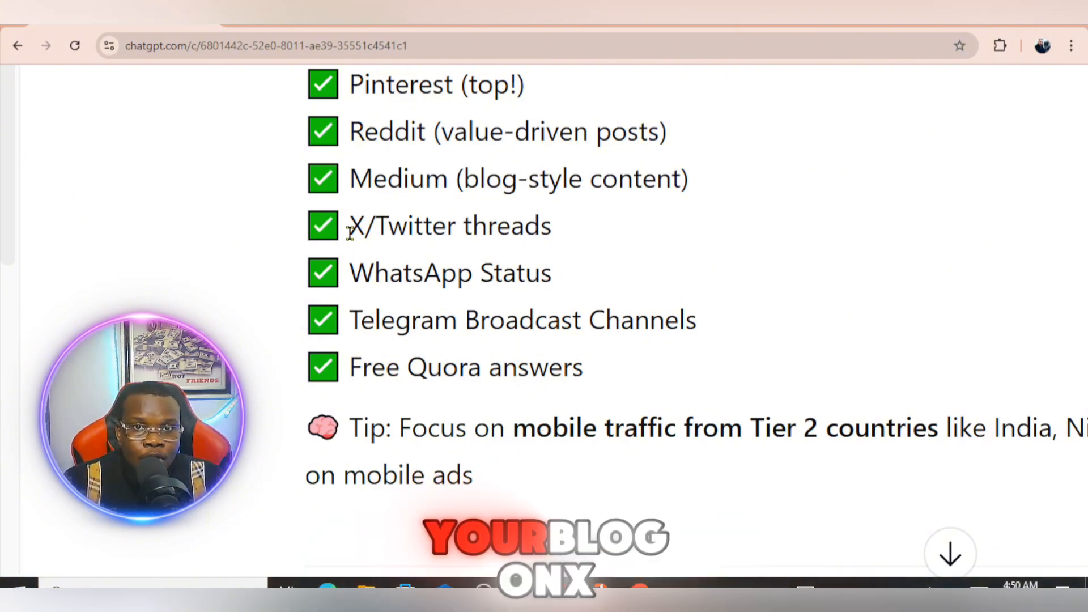
drag(351, 231, 422, 227)
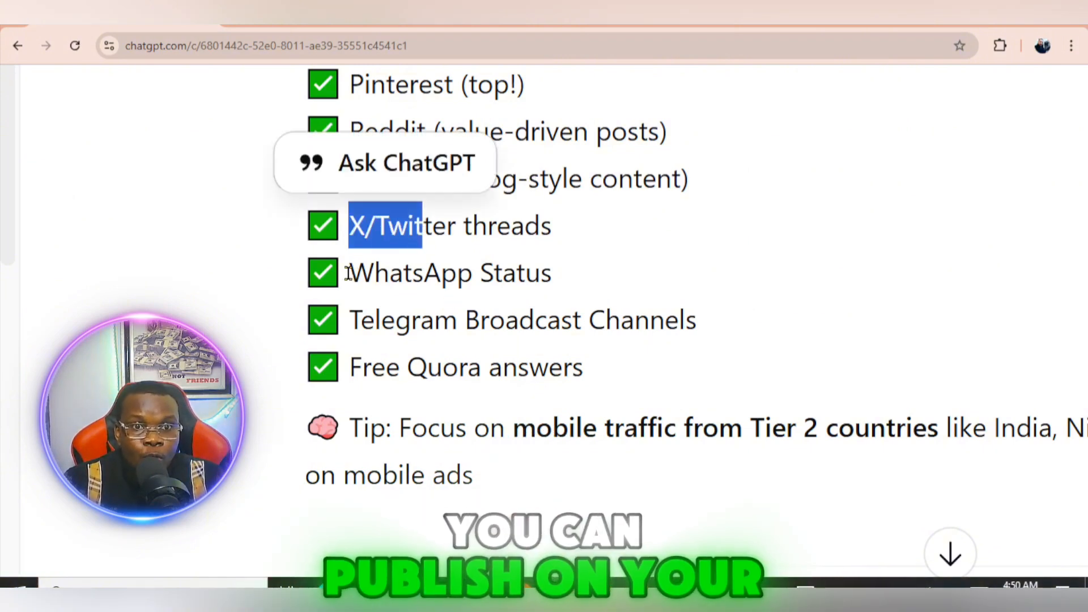
drag(348, 274, 492, 273)
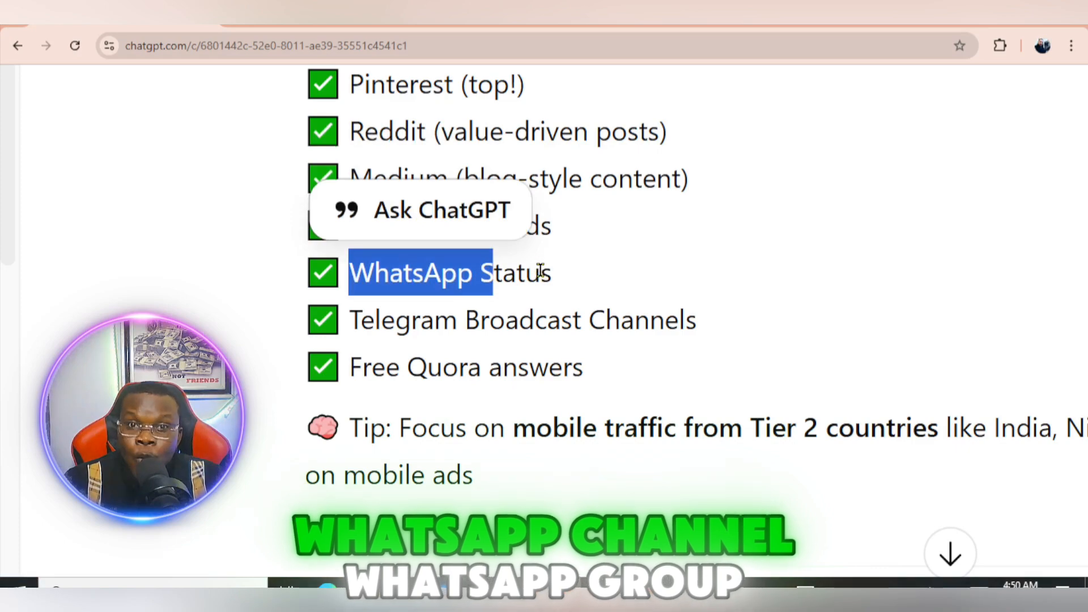